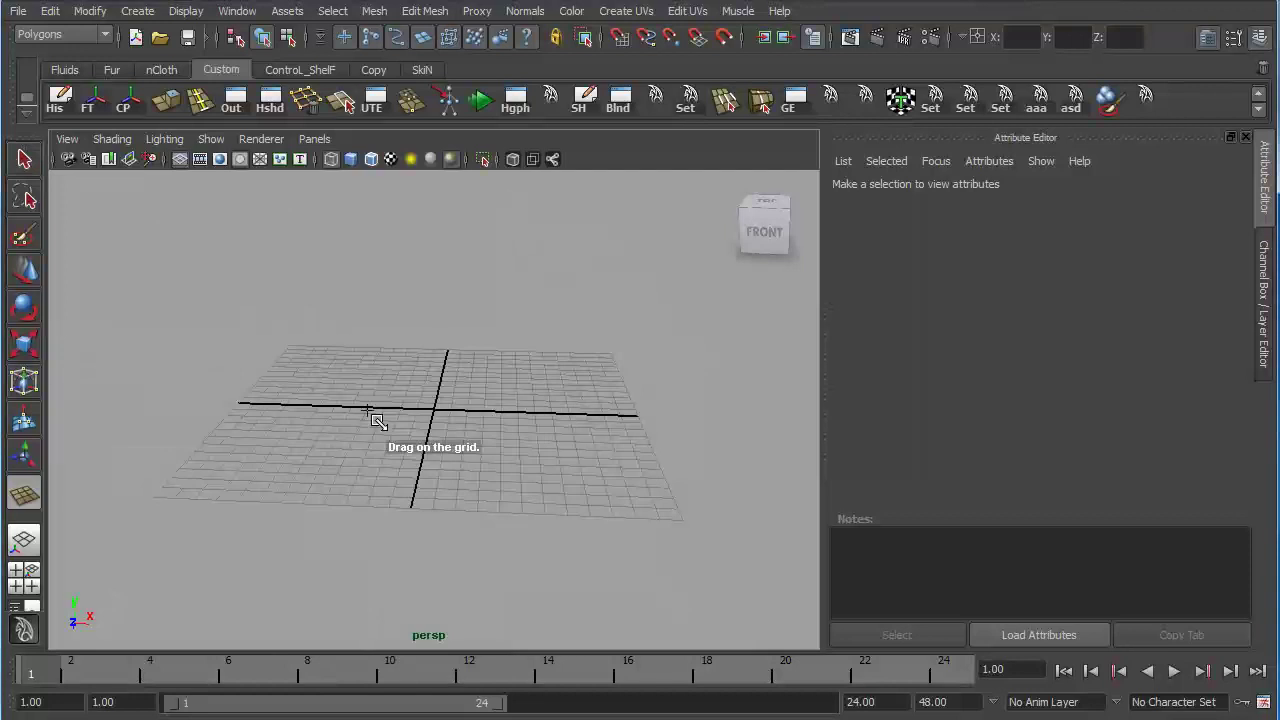
Step: Draw a polygon plane slightly larger than the grid and switch the viewport to Default Quality Rendering
{"action": "left_click_drag", "start_coordinate": [371, 423], "coordinate": [683, 400], "text": "alt"}
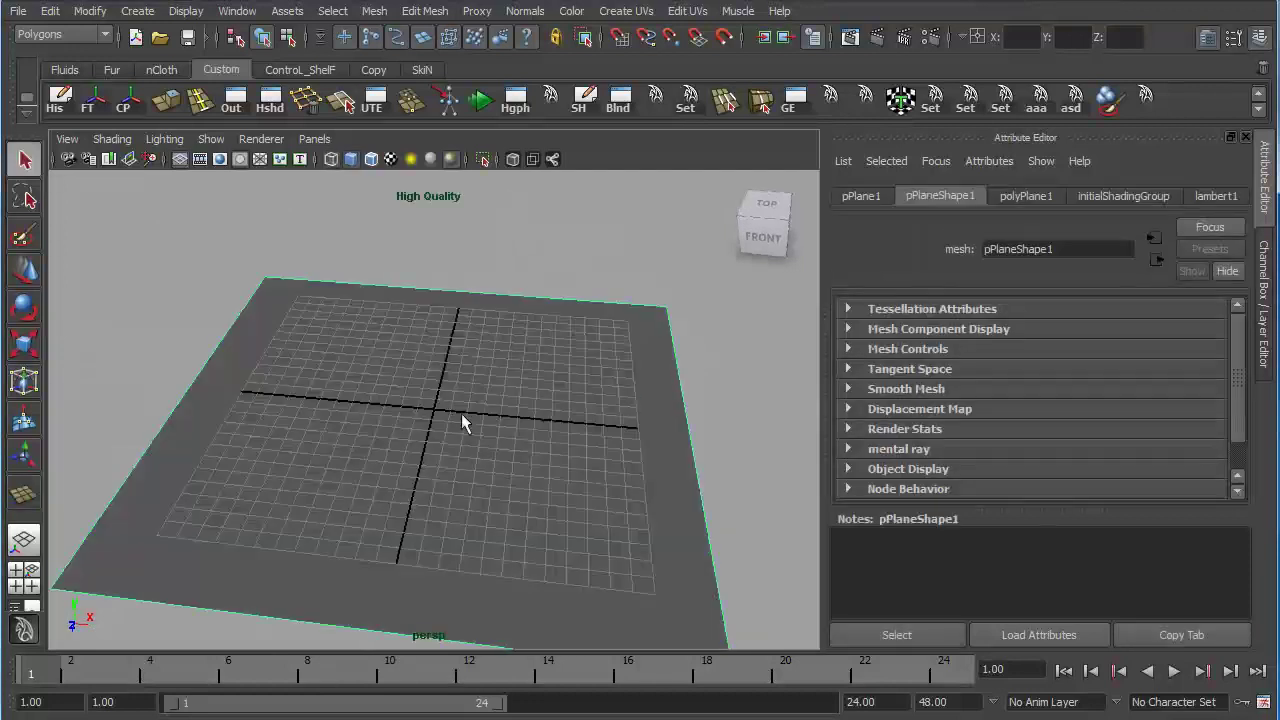
{"action": "left_click_drag", "start_coordinate": [463, 423], "coordinate": [430, 410], "text": "alt"}
{"action": "left_click", "coordinate": [262, 140]}
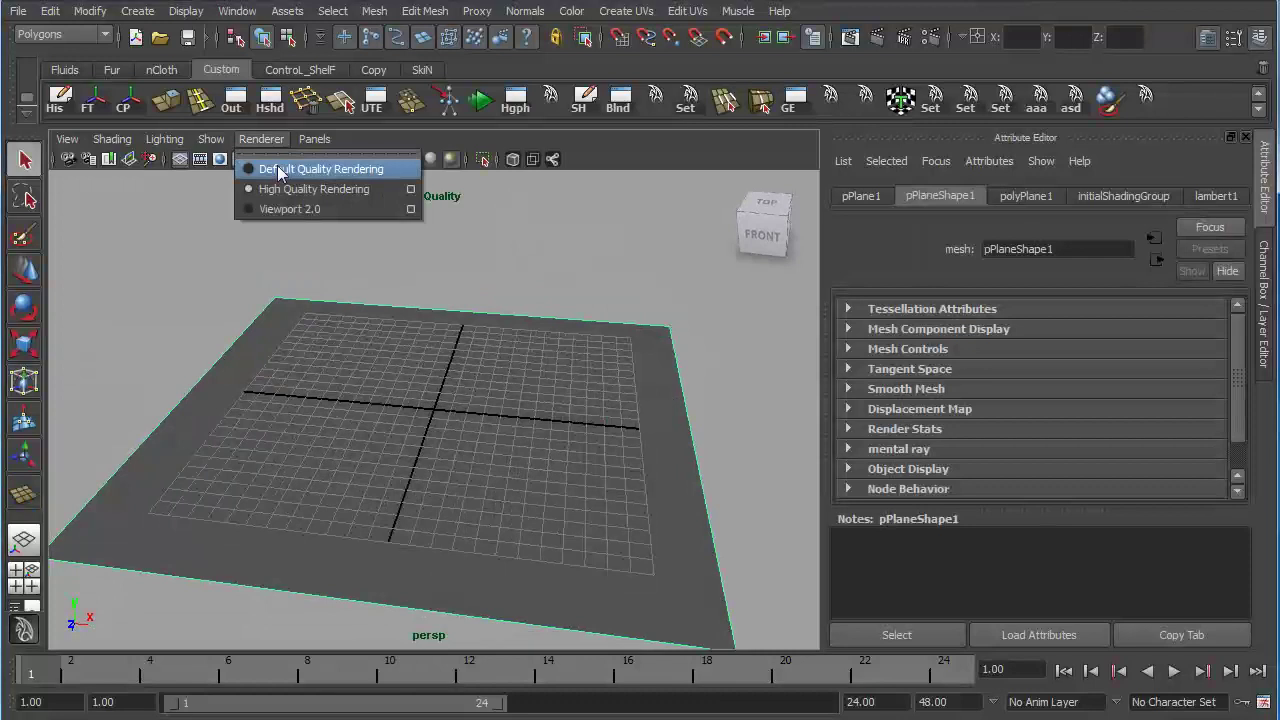
{"action": "left_click", "coordinate": [318, 169]}
{"action": "left_click_drag", "start_coordinate": [374, 329], "coordinate": [416, 326], "text": "alt"}
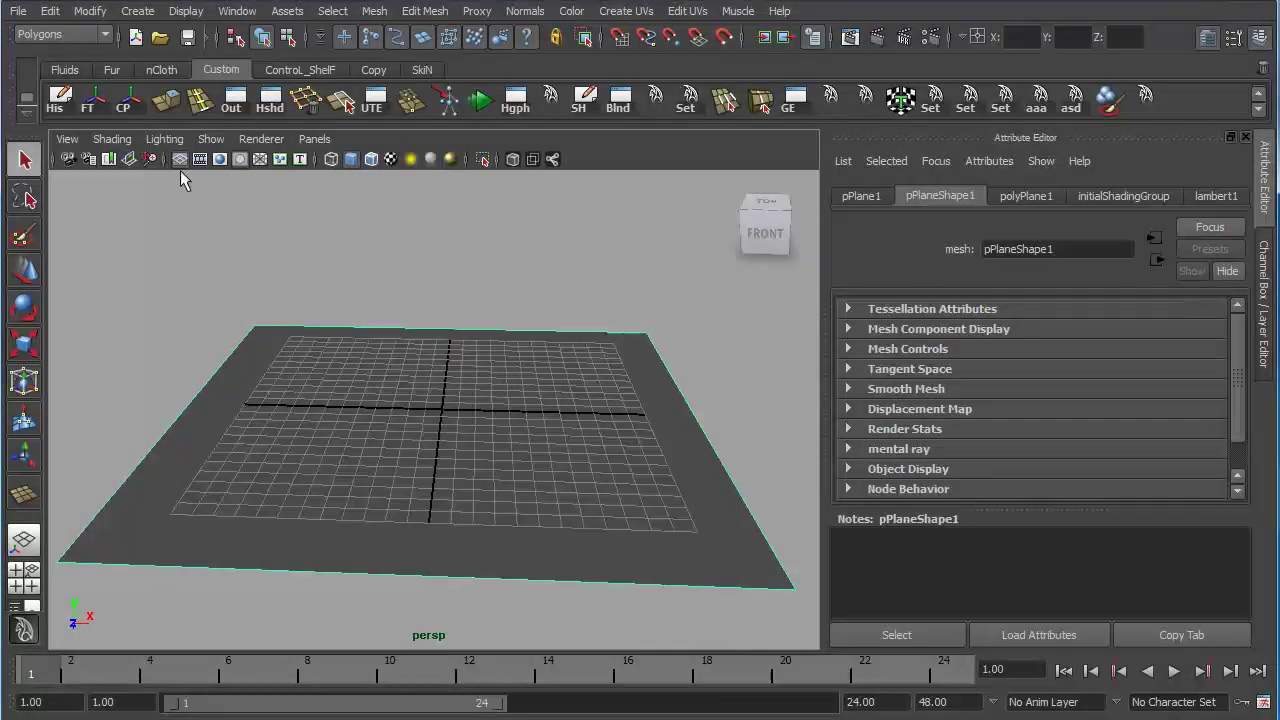
Step: In the Dynamics menu set, create a Surface-type emitter on the plane with Emit from Object, keeping the rate of 100 particles per second
{"action": "left_click", "coordinate": [37, 35]}
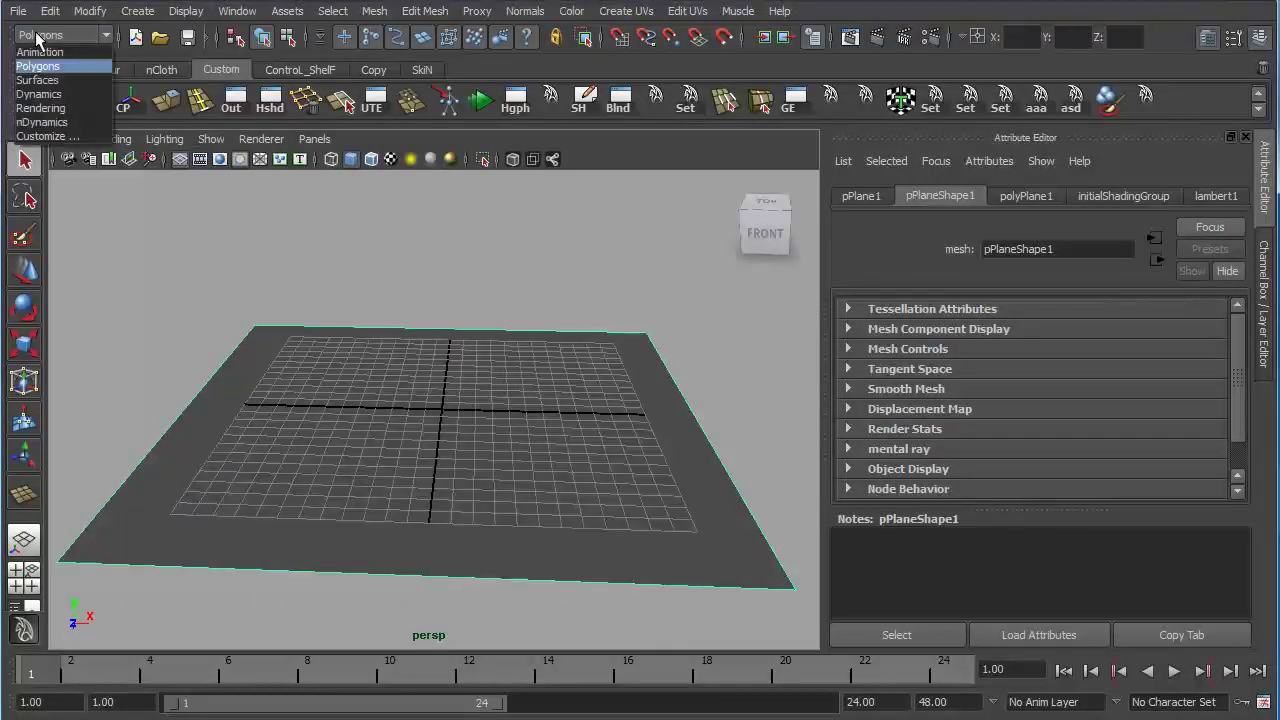
{"action": "left_click", "coordinate": [38, 94]}
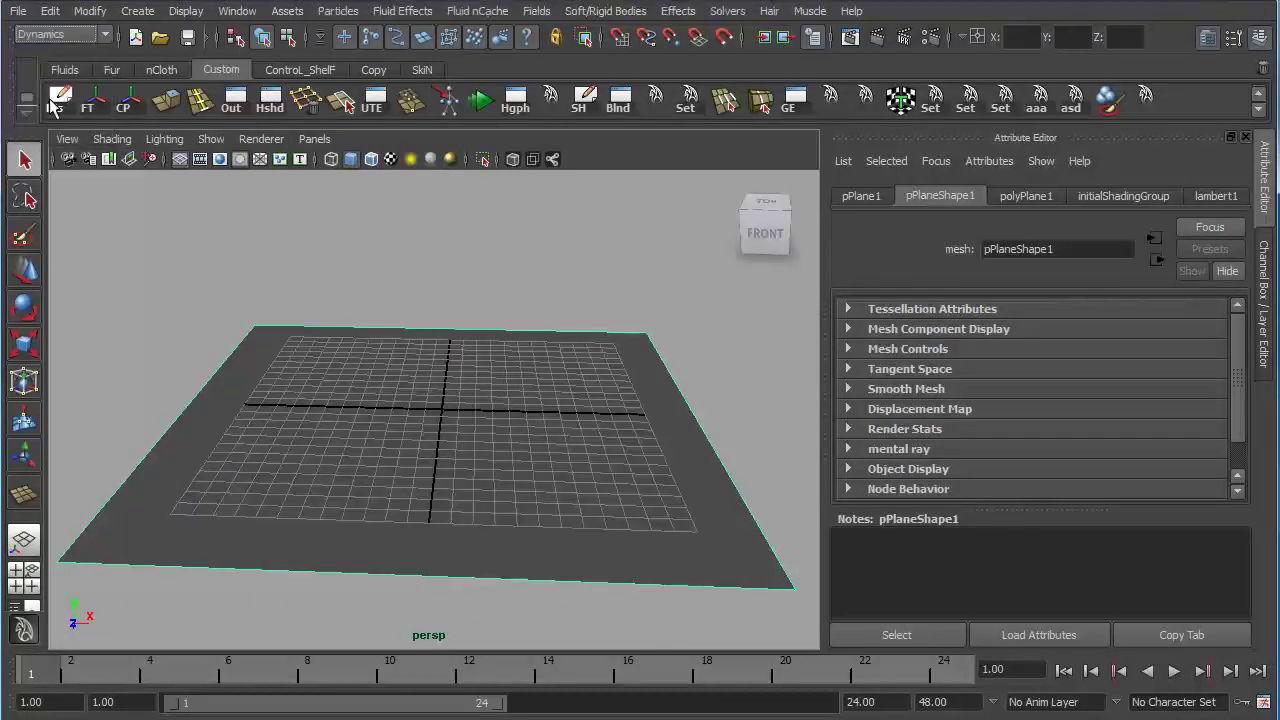
{"action": "left_click", "coordinate": [337, 12]}
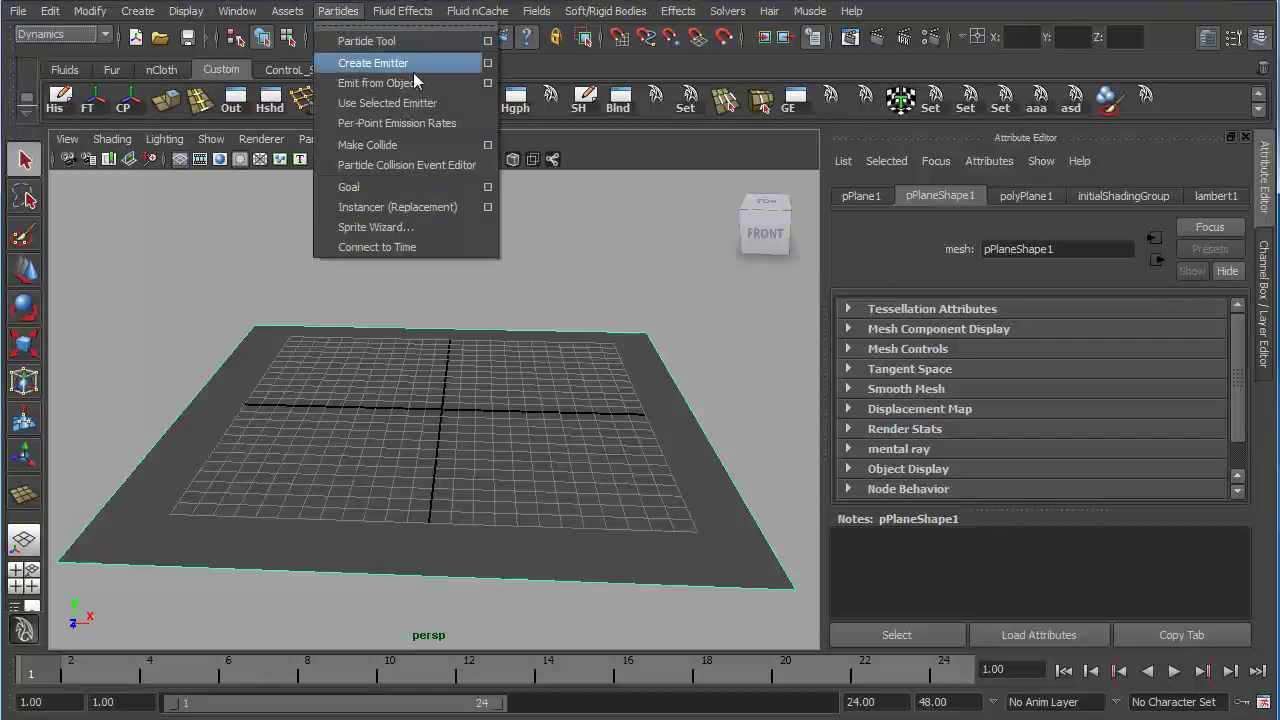
{"action": "left_click", "coordinate": [488, 84]}
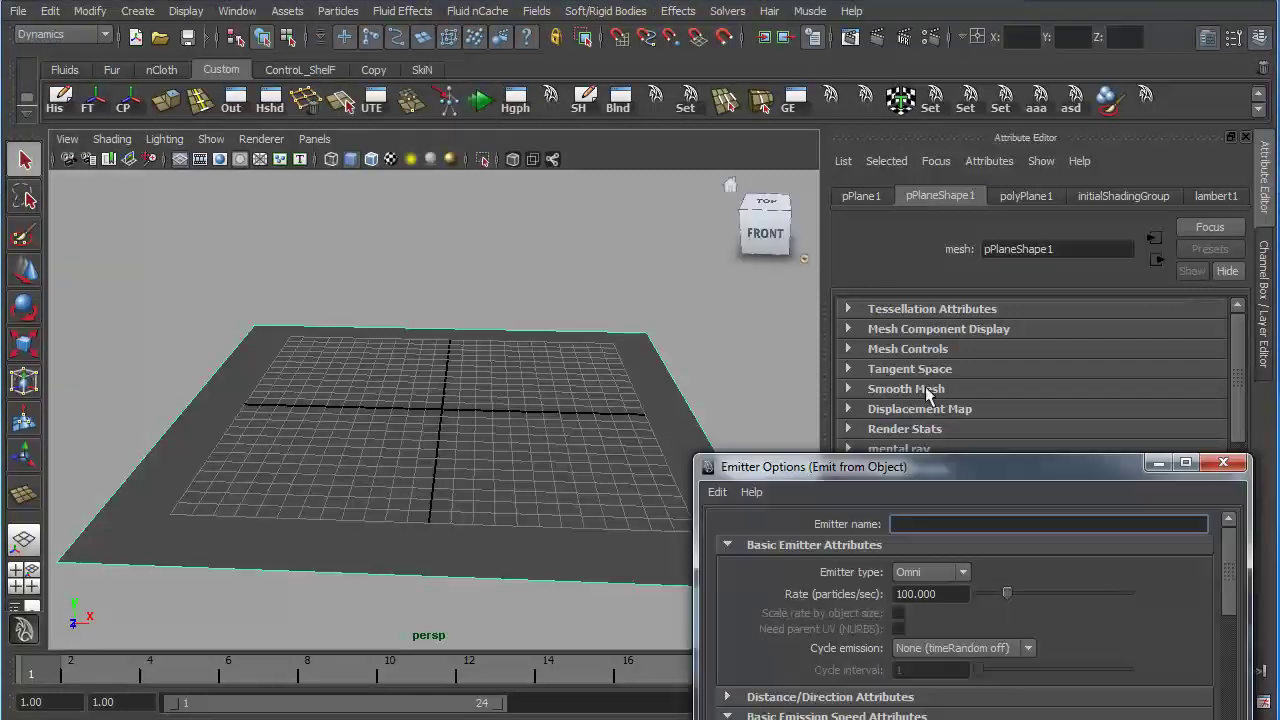
{"action": "left_click_drag", "start_coordinate": [966, 464], "coordinate": [806, 222]}
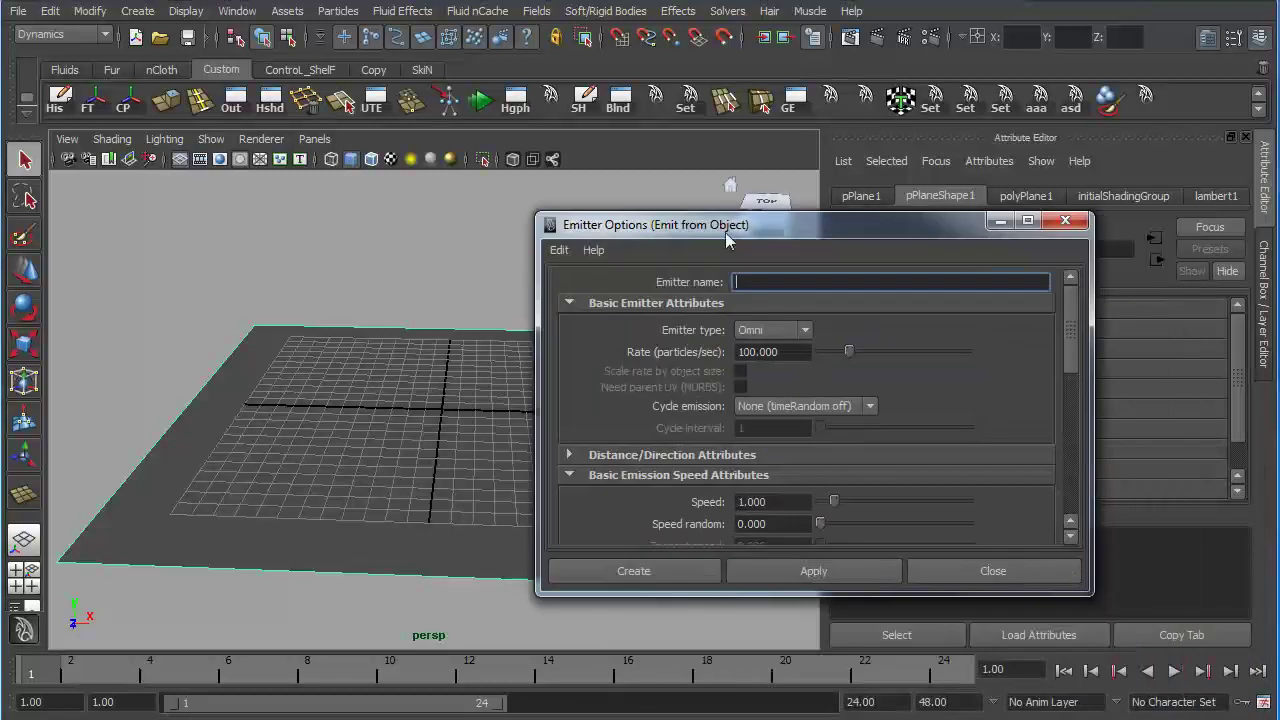
{"action": "left_click", "coordinate": [558, 250]}
{"action": "left_click", "coordinate": [566, 290]}
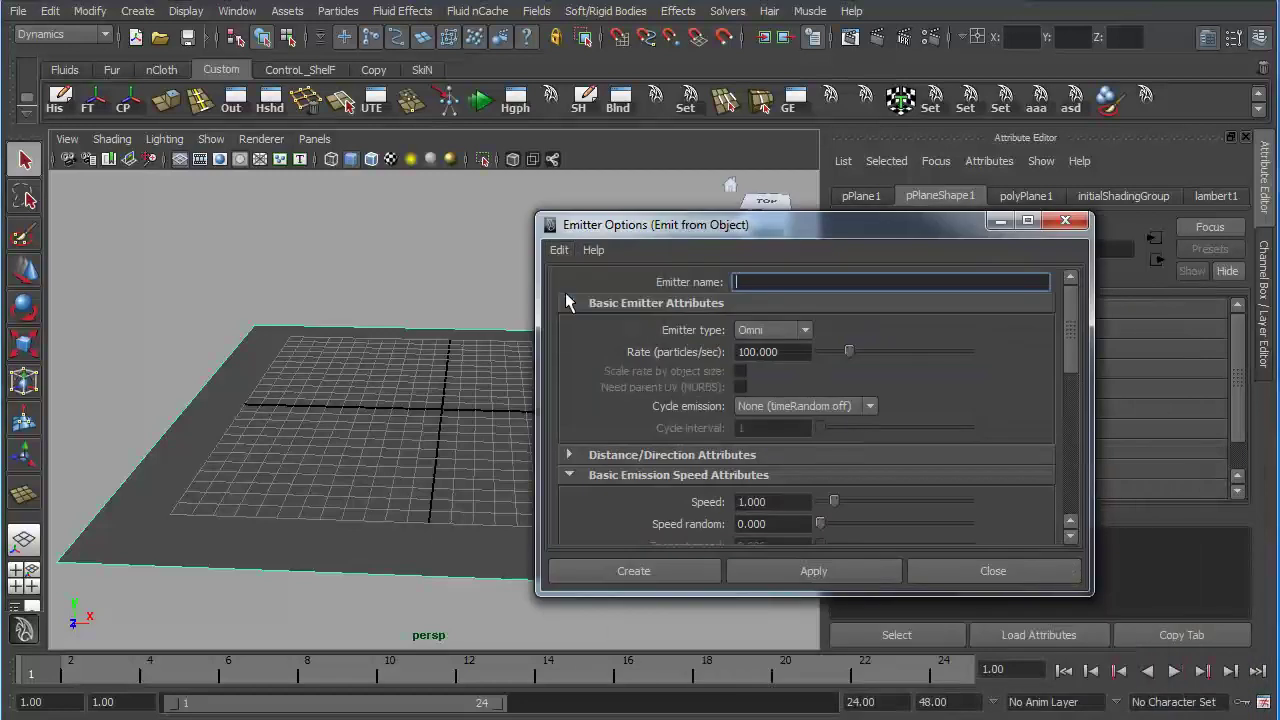
{"action": "left_click", "coordinate": [791, 332]}
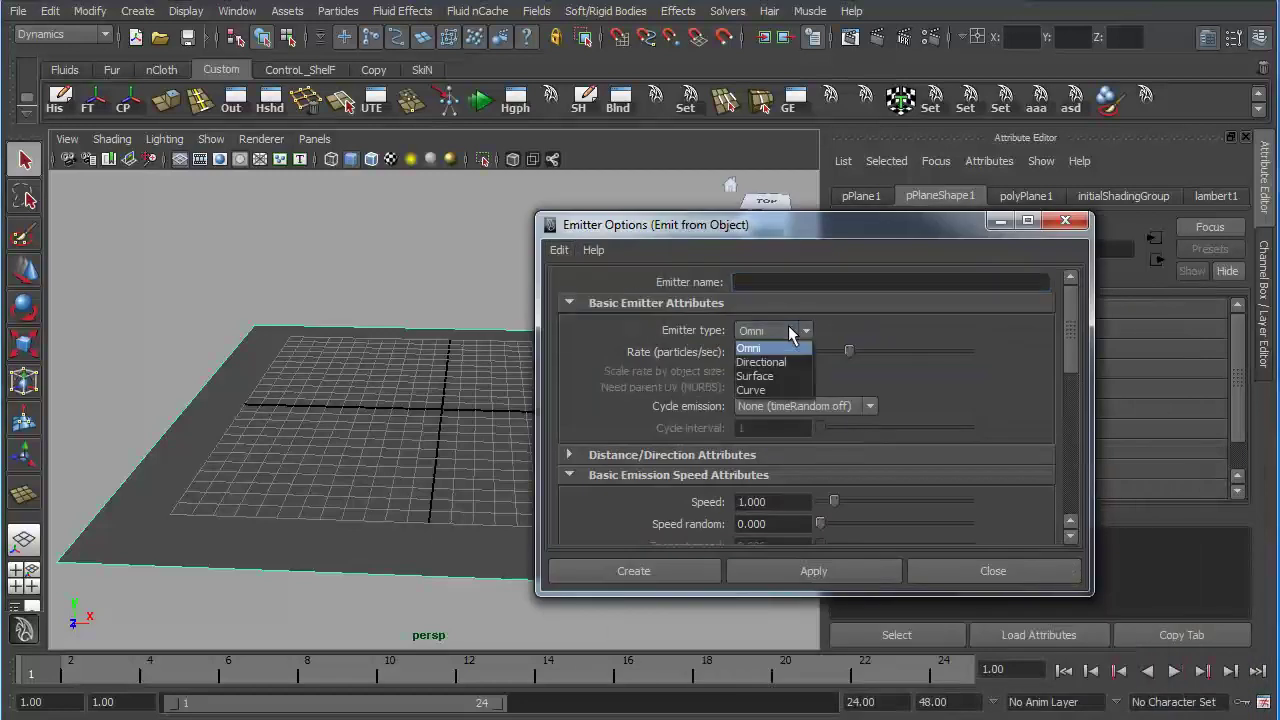
{"action": "left_click", "coordinate": [787, 380]}
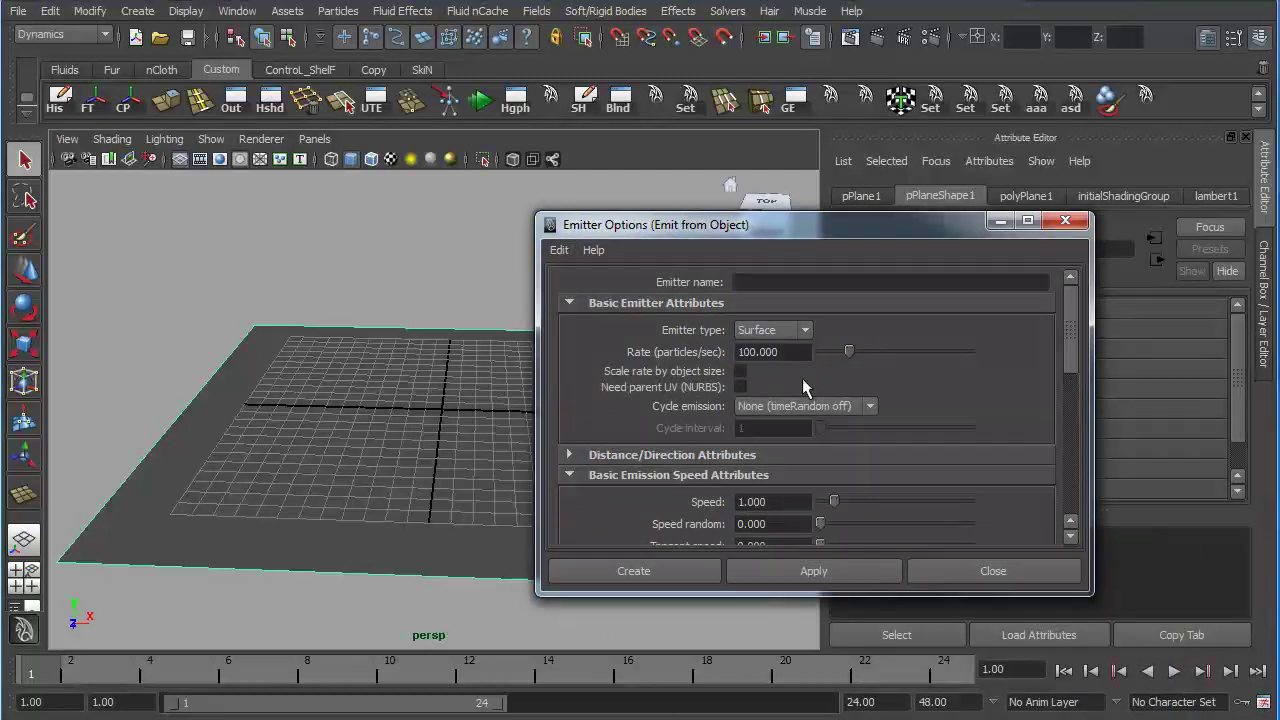
{"action": "left_click", "coordinate": [666, 573]}
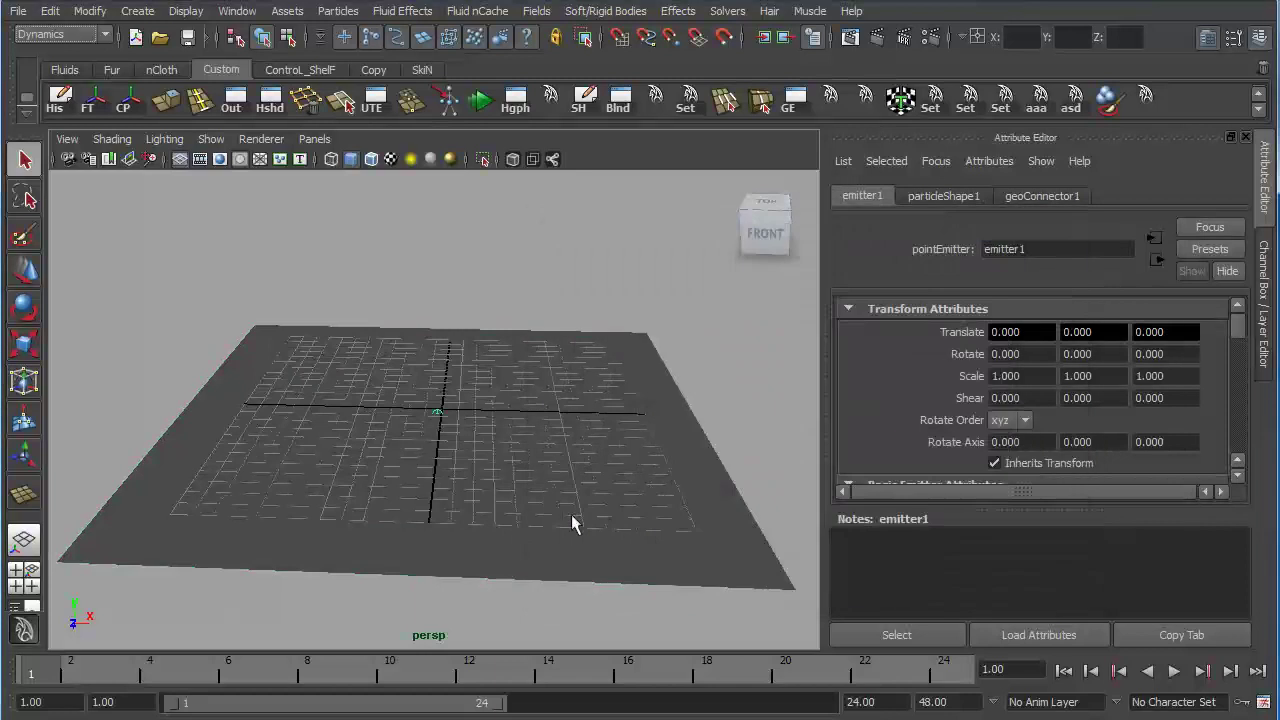
Step: Hide the viewport grid and set the playback end time to 555 frames
{"action": "right_click_drag", "start_coordinate": [519, 511], "coordinate": [403, 412], "text": "alt"}
{"action": "left_click", "coordinate": [181, 160]}
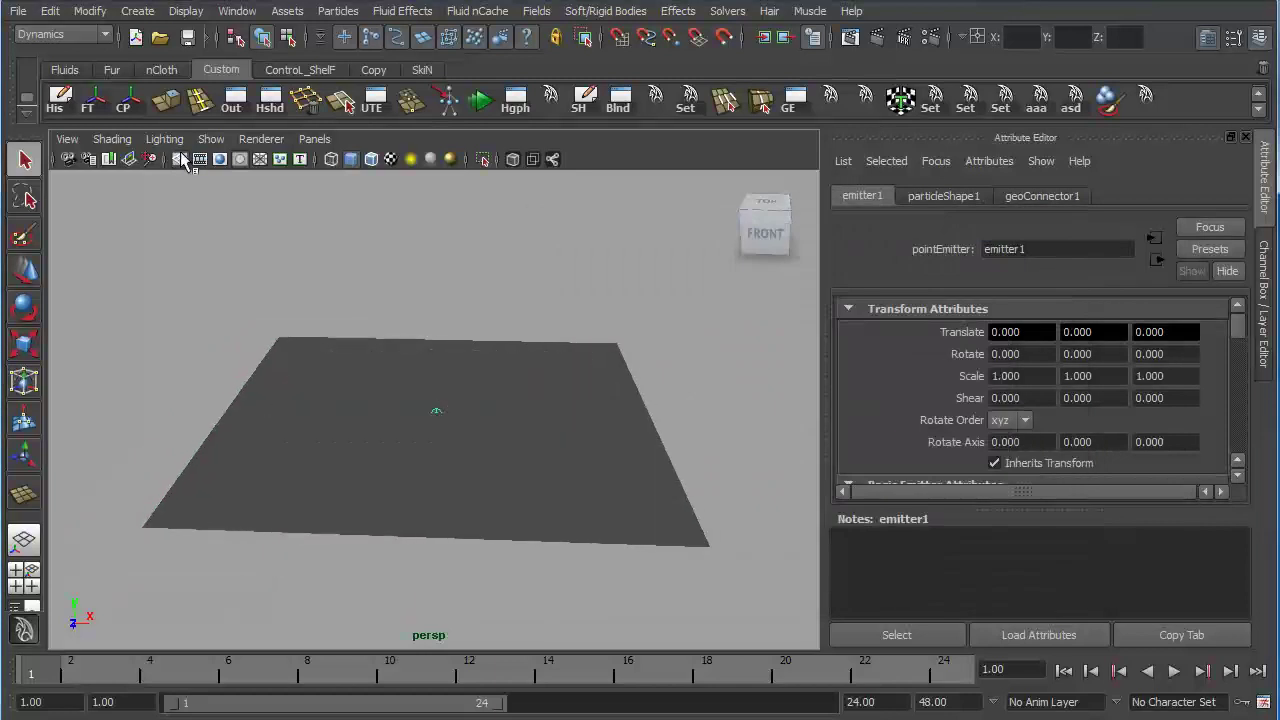
{"action": "left_click_drag", "start_coordinate": [876, 703], "coordinate": [848, 703]}
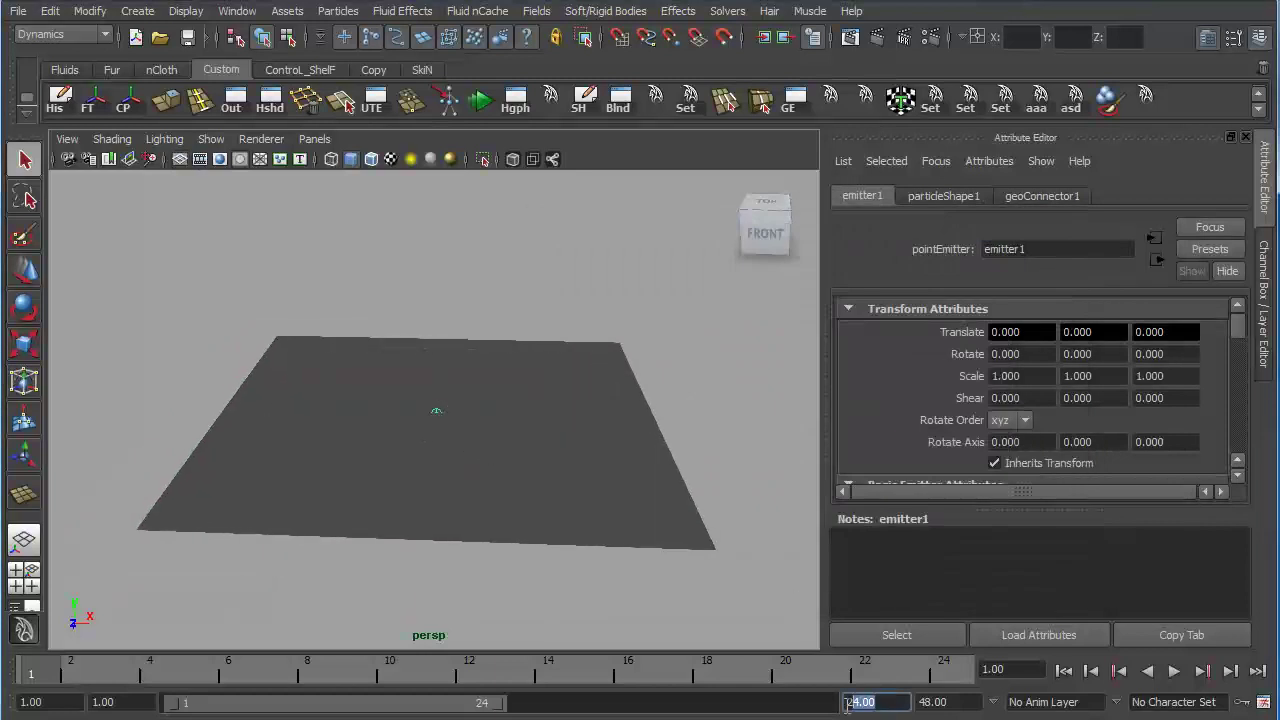
{"action": "type", "text": "555"}
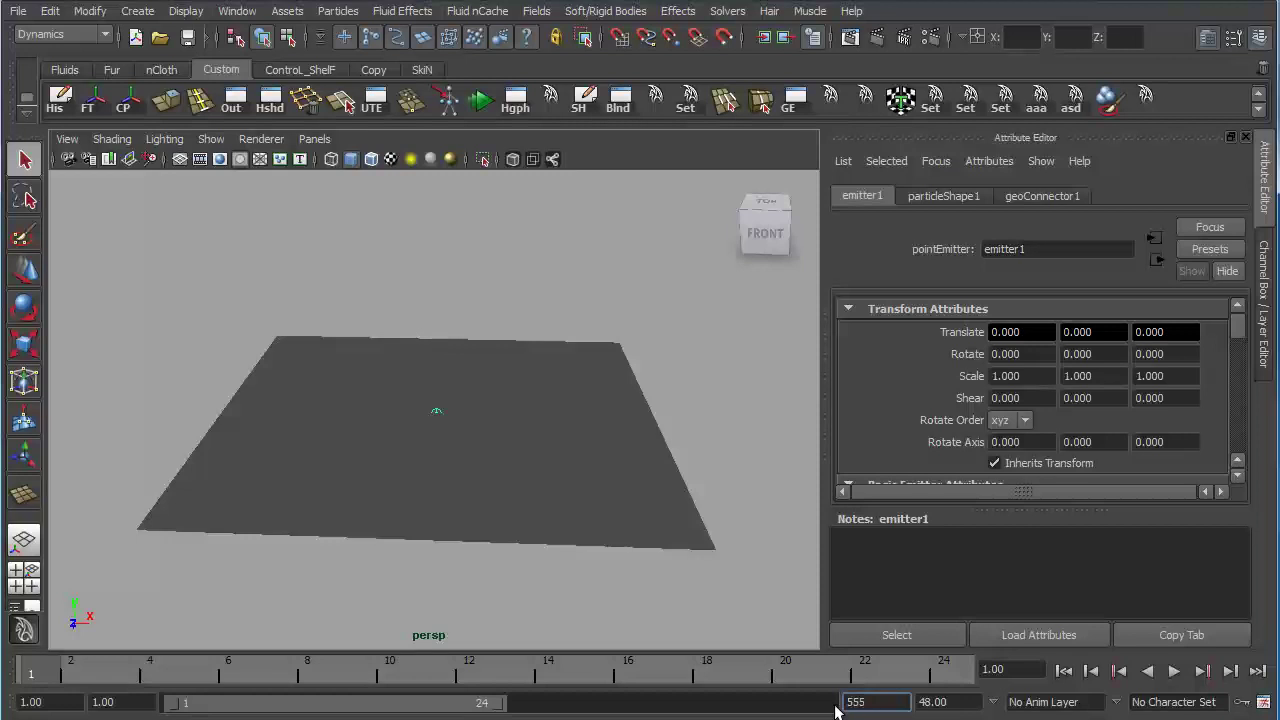
{"action": "key", "text": "Return"}
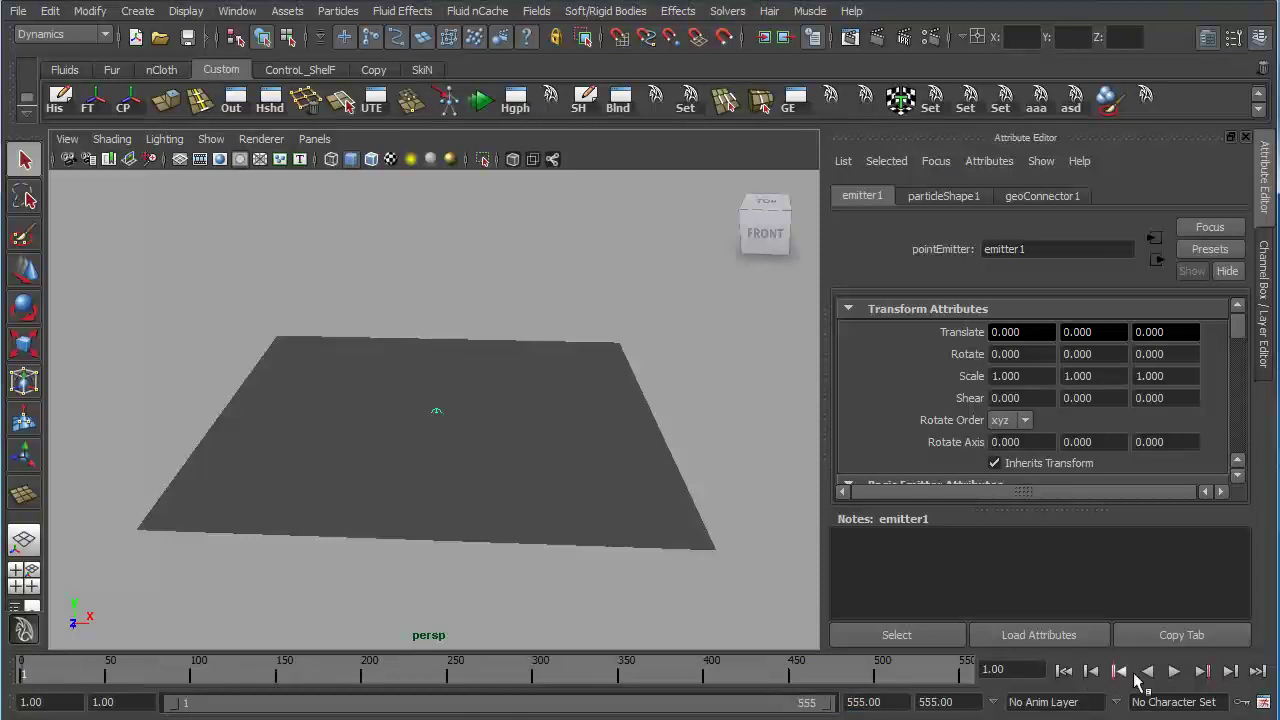
Step: Play the particle simulation and stop it at about frame 266
{"action": "left_click", "coordinate": [1176, 672]}
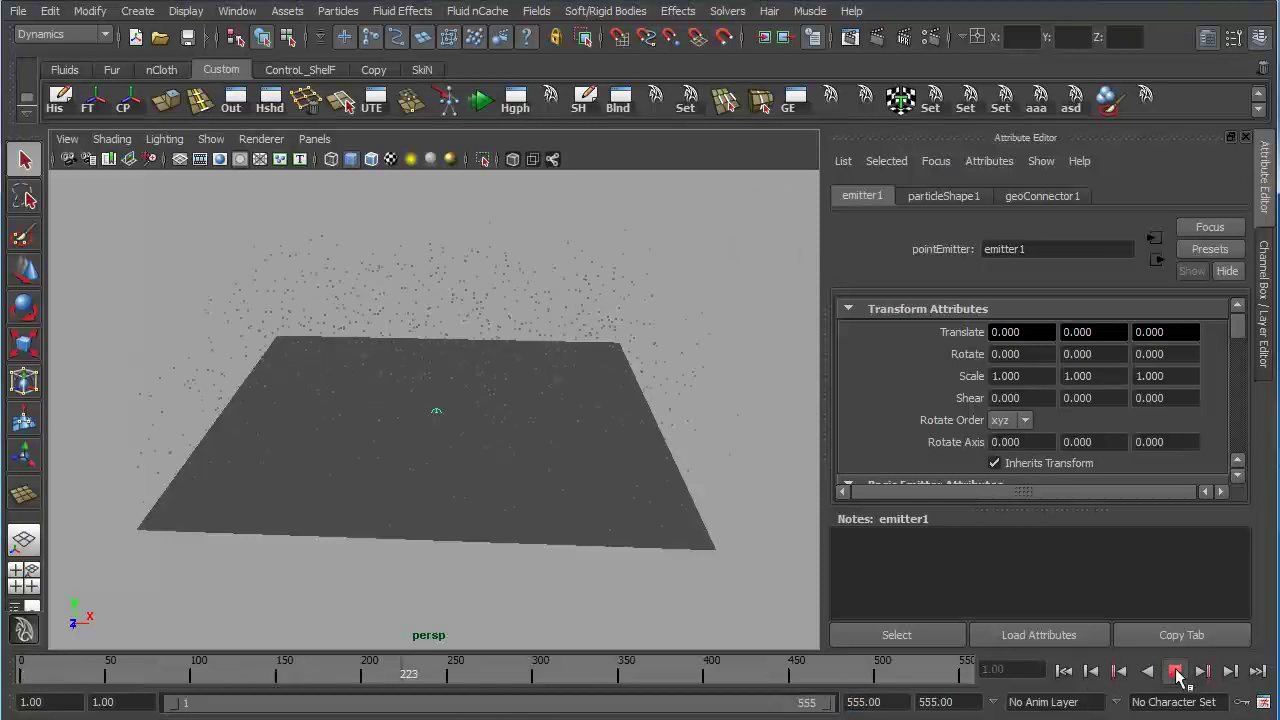
{"action": "left_click", "coordinate": [1176, 672]}
{"action": "left_click_drag", "start_coordinate": [650, 447], "coordinate": [690, 447], "text": "alt"}
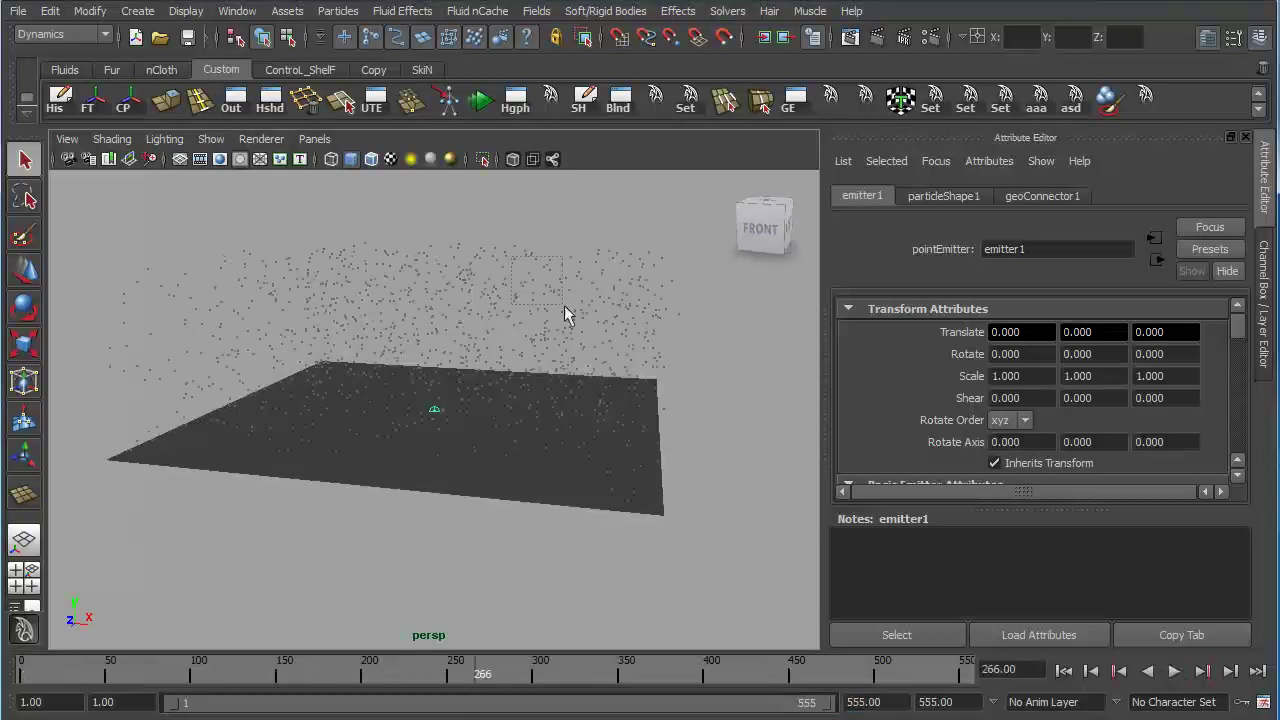
Step: Set the emitted particles' render type to Spheres, then clear the selection
{"action": "left_click", "coordinate": [573, 380]}
{"action": "left_click_drag", "start_coordinate": [573, 380], "coordinate": [602, 392], "text": "alt"}
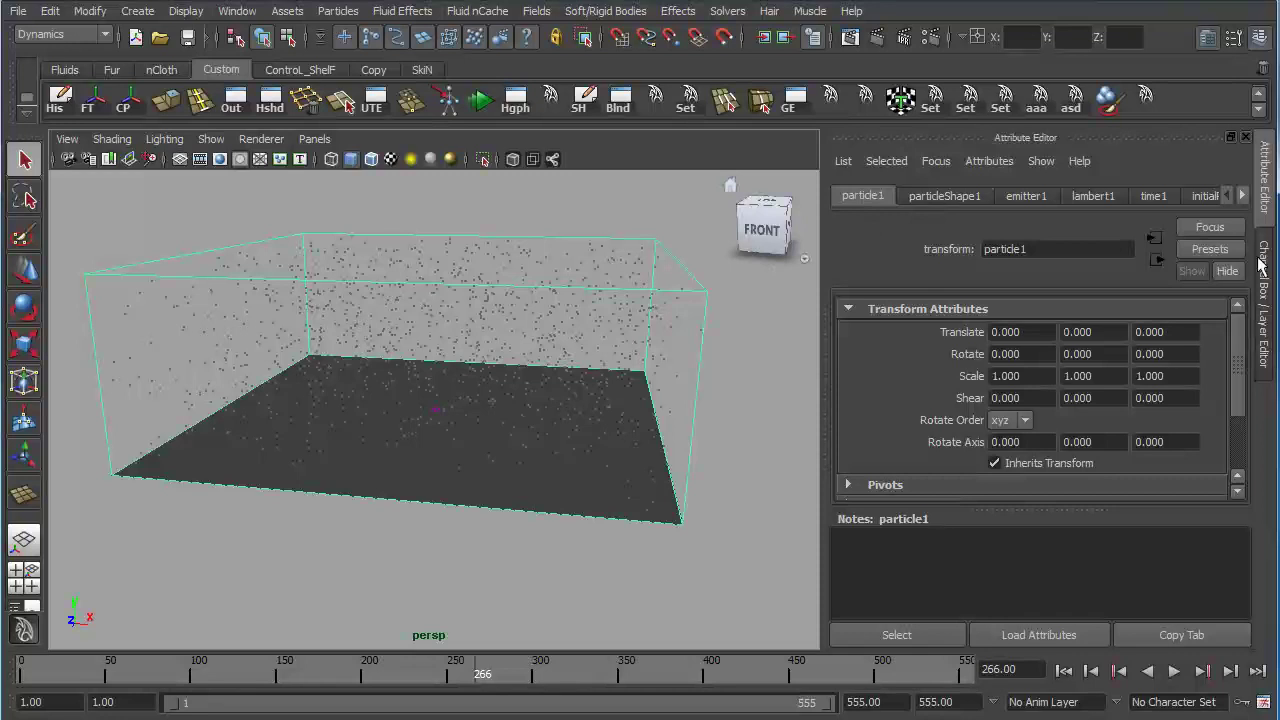
{"action": "left_click", "coordinate": [946, 195]}
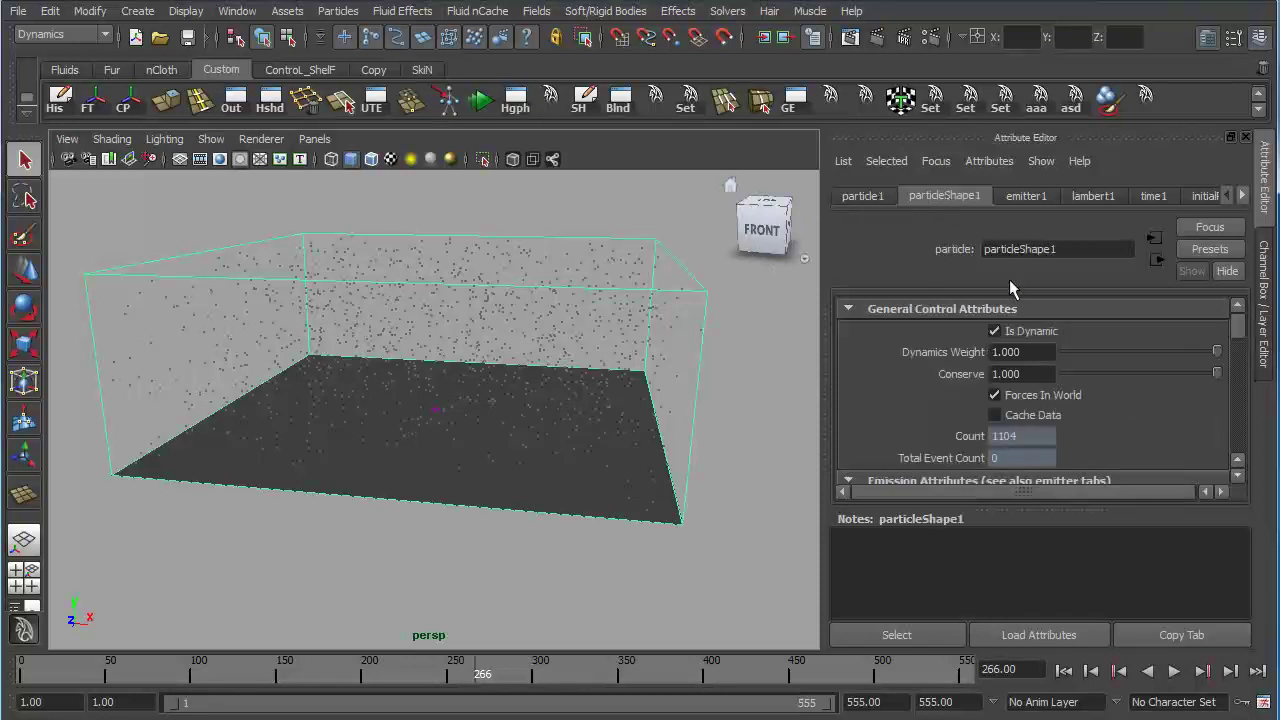
{"action": "scroll", "coordinate": [1058, 373], "scroll_direction": "down", "scroll_amount": 10}
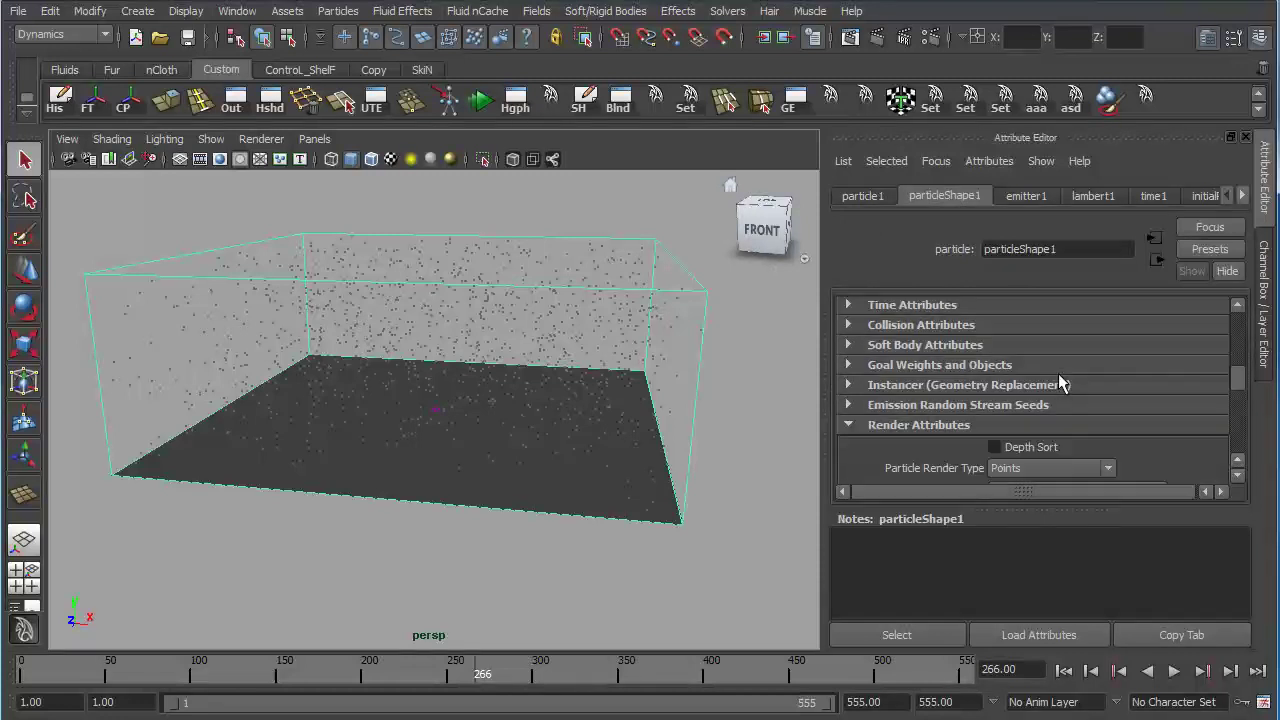
{"action": "left_click", "coordinate": [1014, 351]}
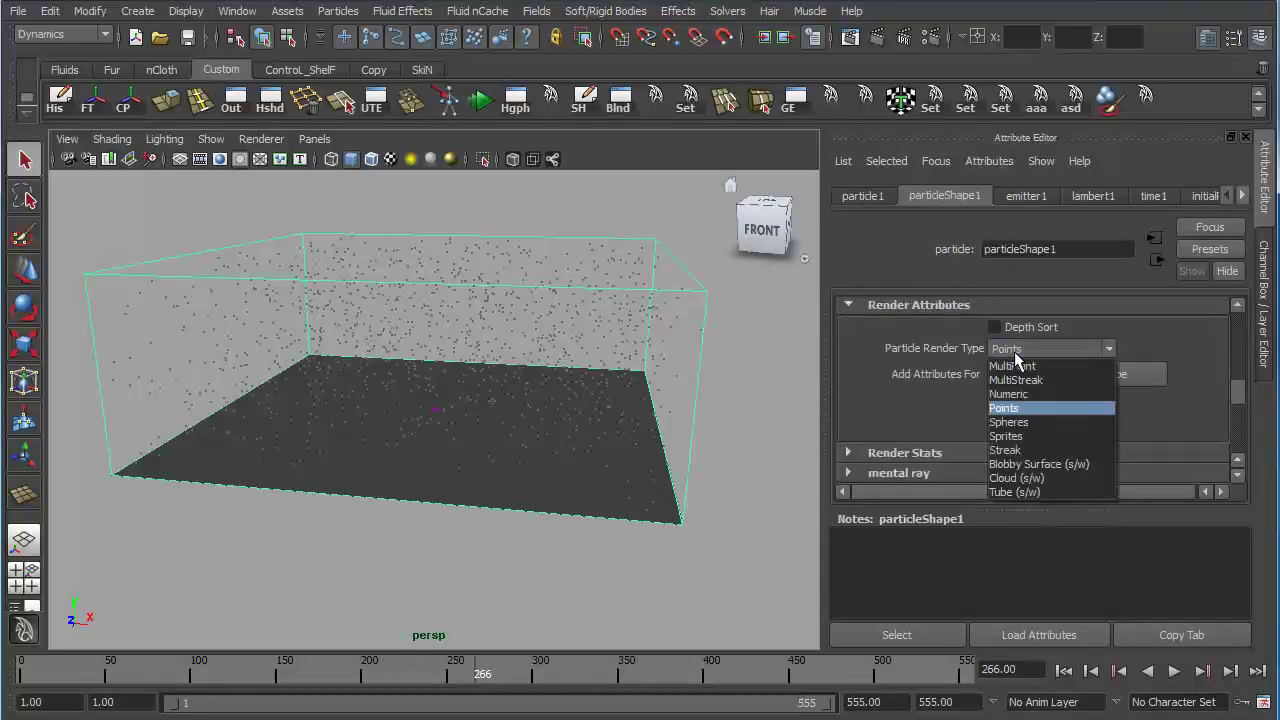
{"action": "left_click", "coordinate": [1039, 424]}
{"action": "left_click_drag", "start_coordinate": [749, 421], "coordinate": [714, 408], "text": "alt"}
{"action": "left_click", "coordinate": [693, 564]}
{"action": "left_click_drag", "start_coordinate": [693, 556], "coordinate": [652, 542], "text": "alt"}
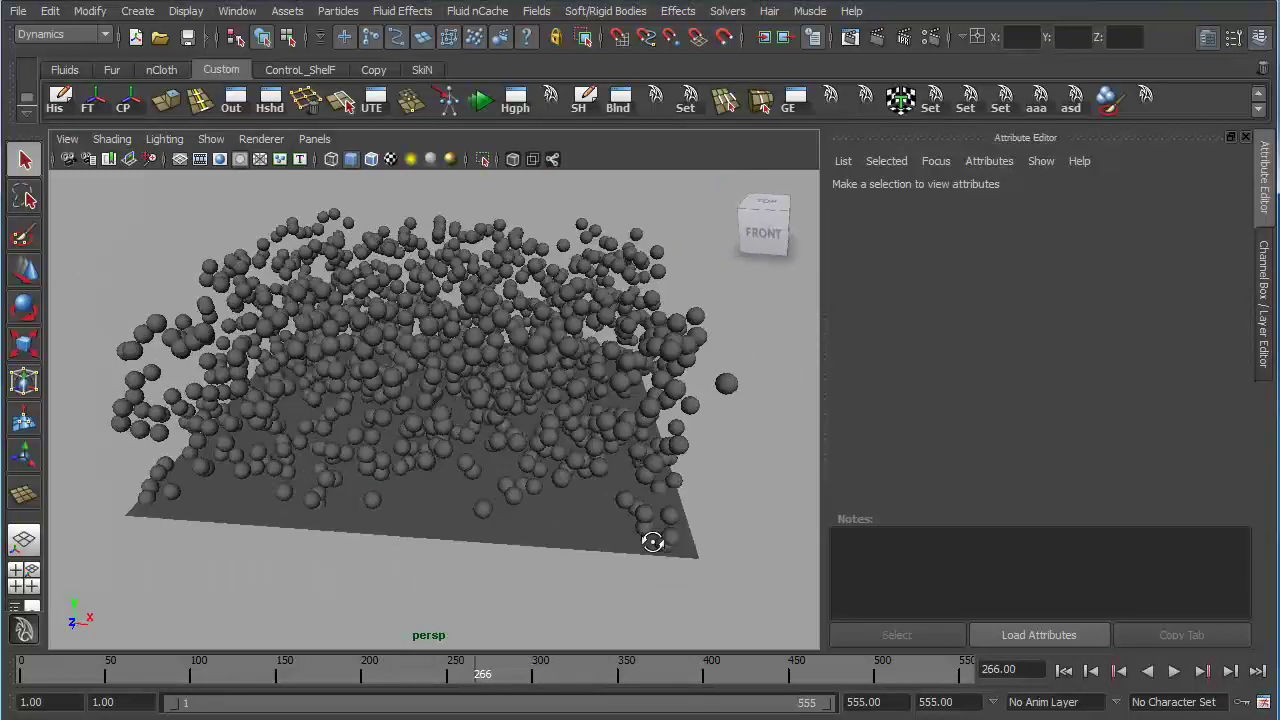
Step: Set the current state of the sphere particles as their initial state and return to frame 1
{"action": "left_click", "coordinate": [496, 363]}
{"action": "left_click_drag", "start_coordinate": [560, 430], "coordinate": [583, 350], "text": "alt"}
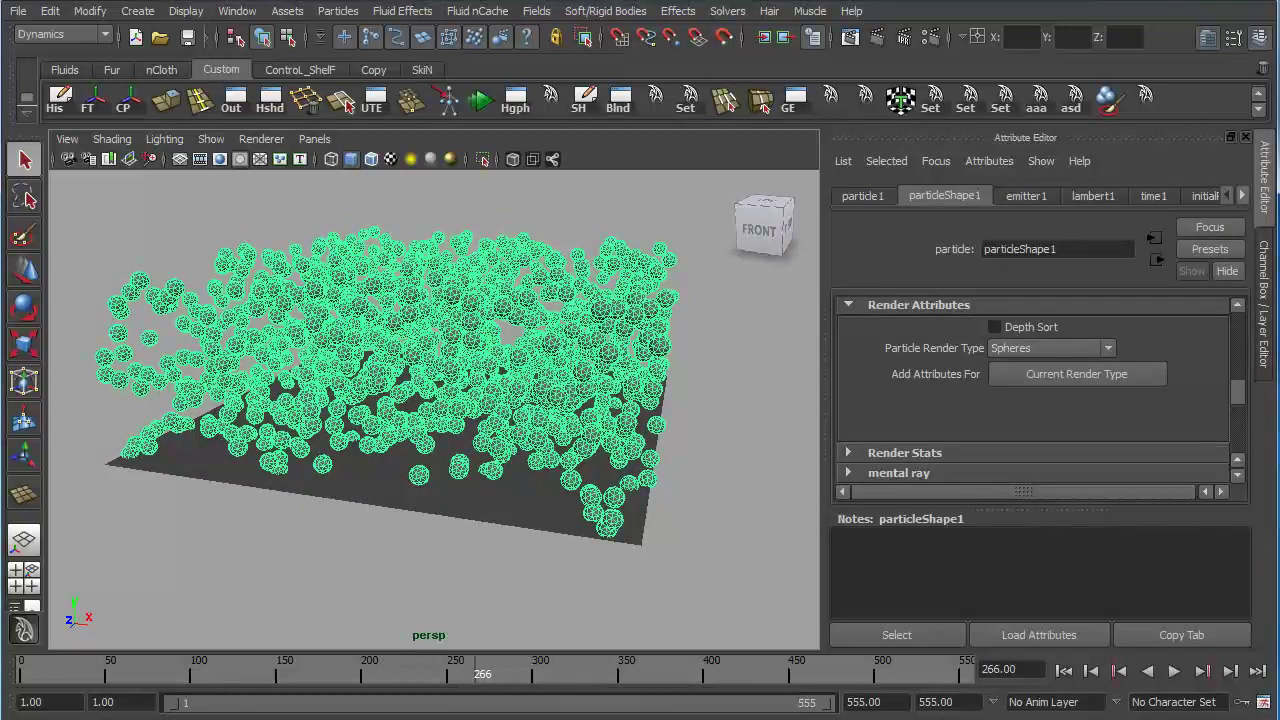
{"action": "left_click", "coordinate": [722, 13]}
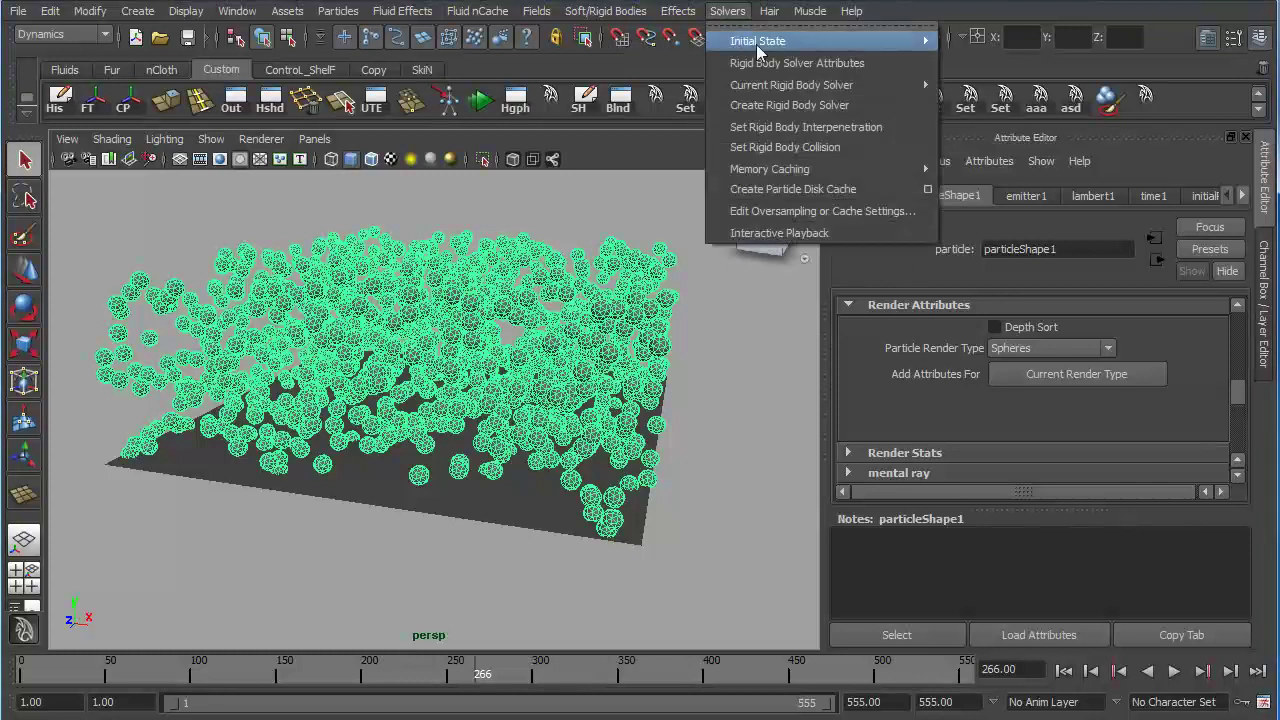
{"action": "mouse_move", "coordinate": [842, 41]}
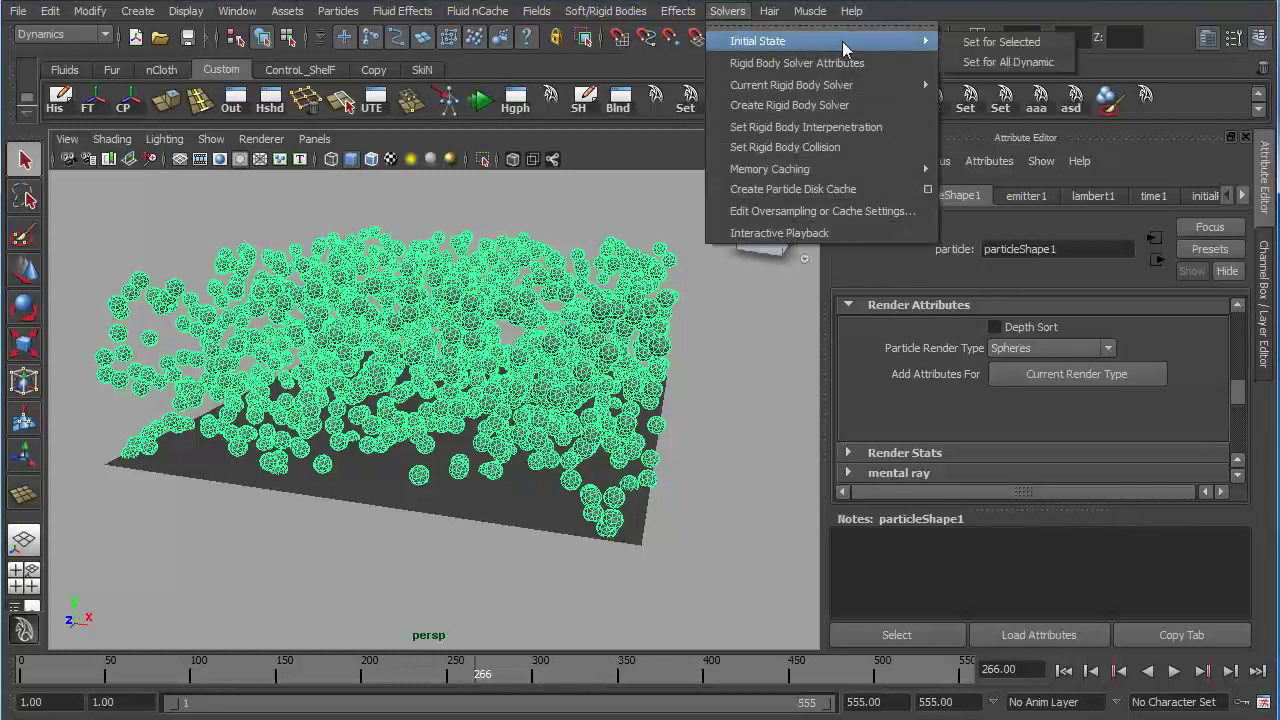
{"action": "left_click", "coordinate": [1001, 42]}
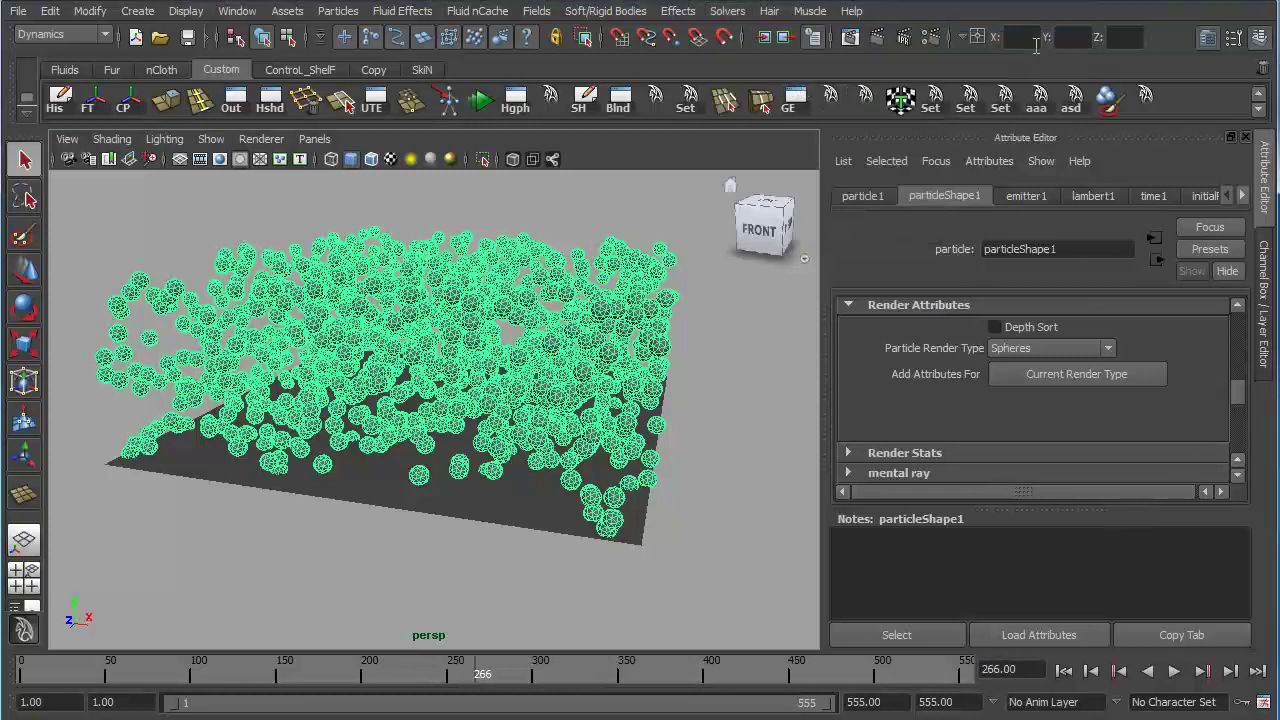
{"action": "left_click", "coordinate": [1064, 671]}
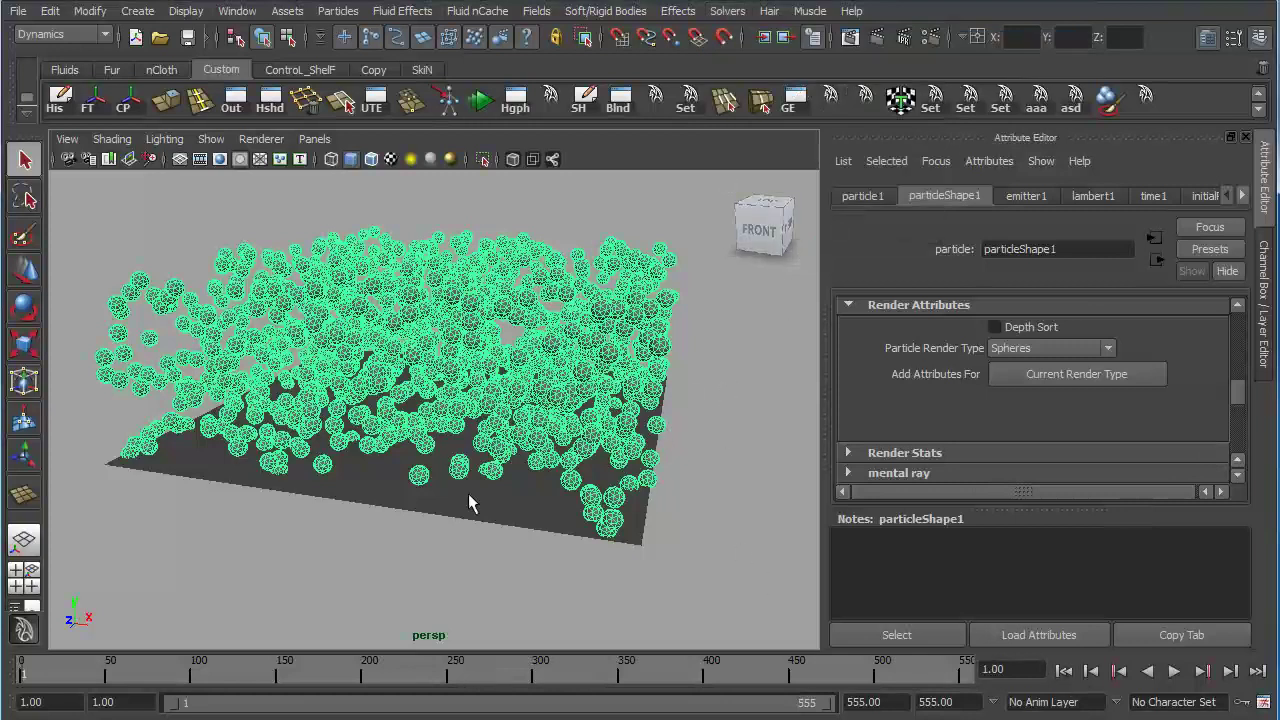
Step: Delete the emitting plane beneath the particles
{"action": "left_click_drag", "start_coordinate": [470, 503], "coordinate": [420, 514], "text": "alt"}
{"action": "left_click", "coordinate": [442, 530]}
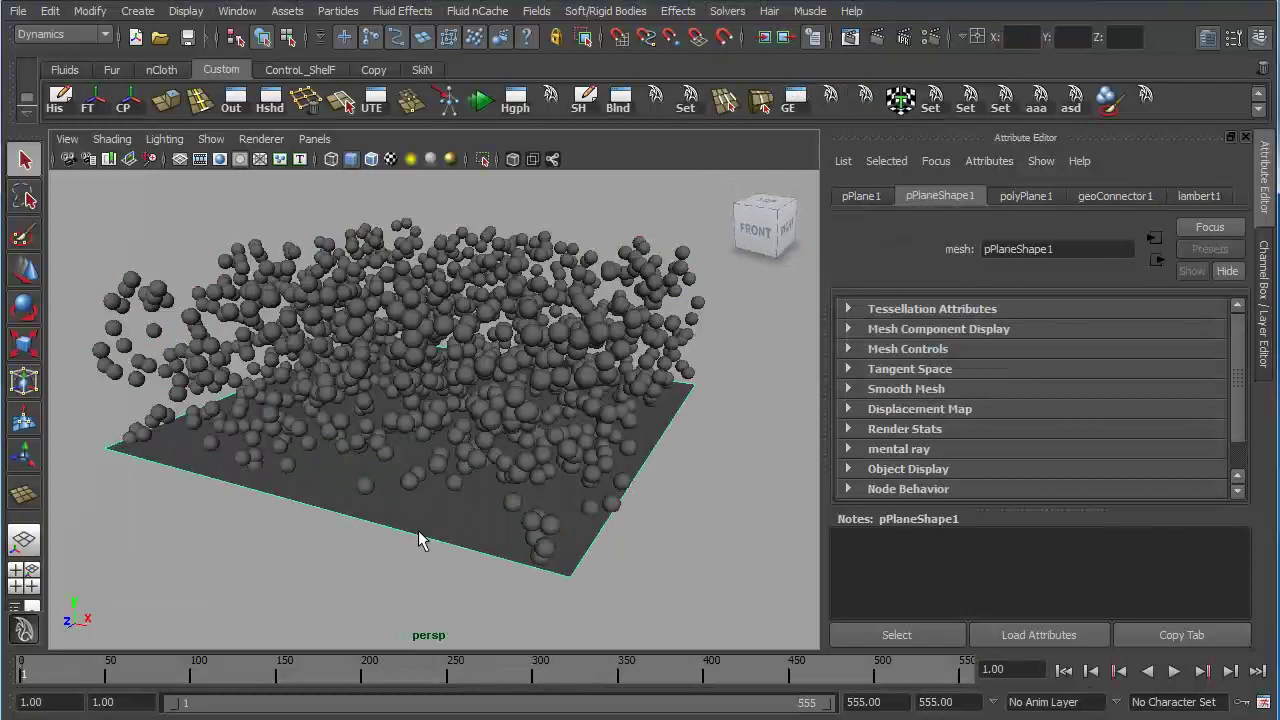
{"action": "key", "text": "Delete"}
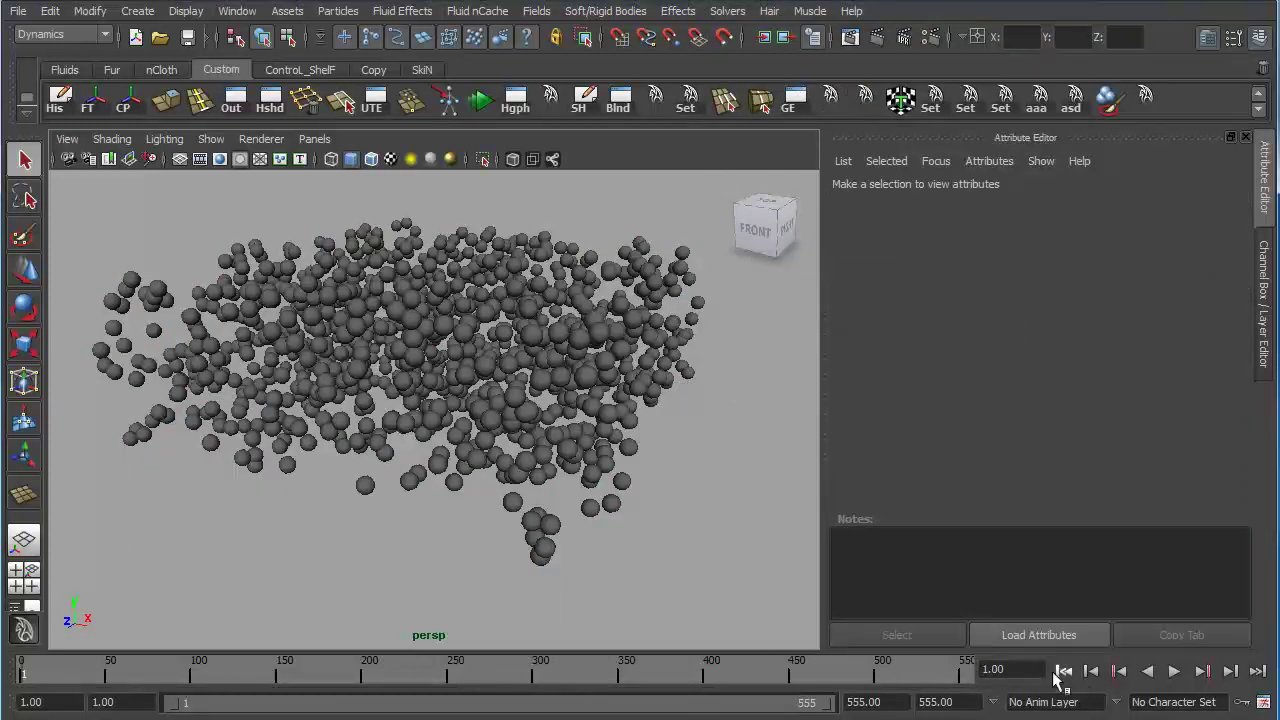
Step: Play the remaining particles briefly to check their motion, then stop and rewind to frame 1
{"action": "left_click", "coordinate": [1174, 671]}
{"action": "left_click", "coordinate": [1174, 671]}
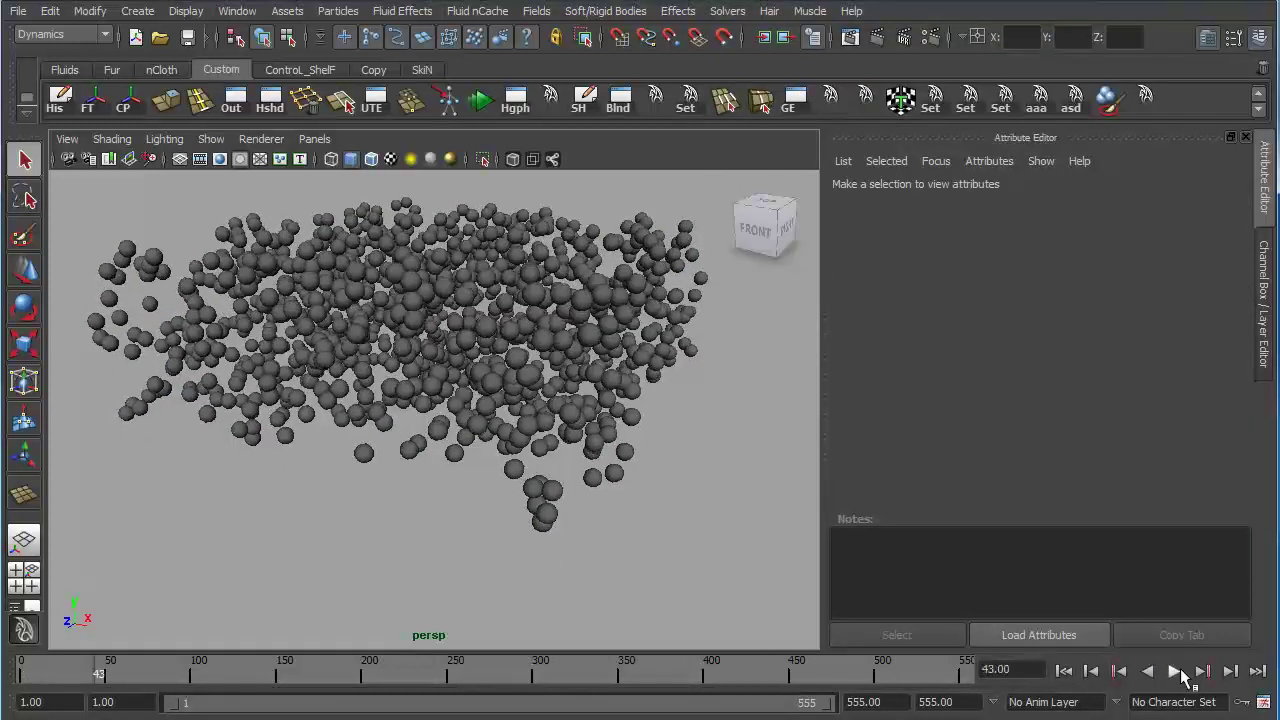
{"action": "left_click", "coordinate": [1063, 671]}
Step: Set the sphere particles' Conserve value to 0
{"action": "left_click", "coordinate": [566, 412]}
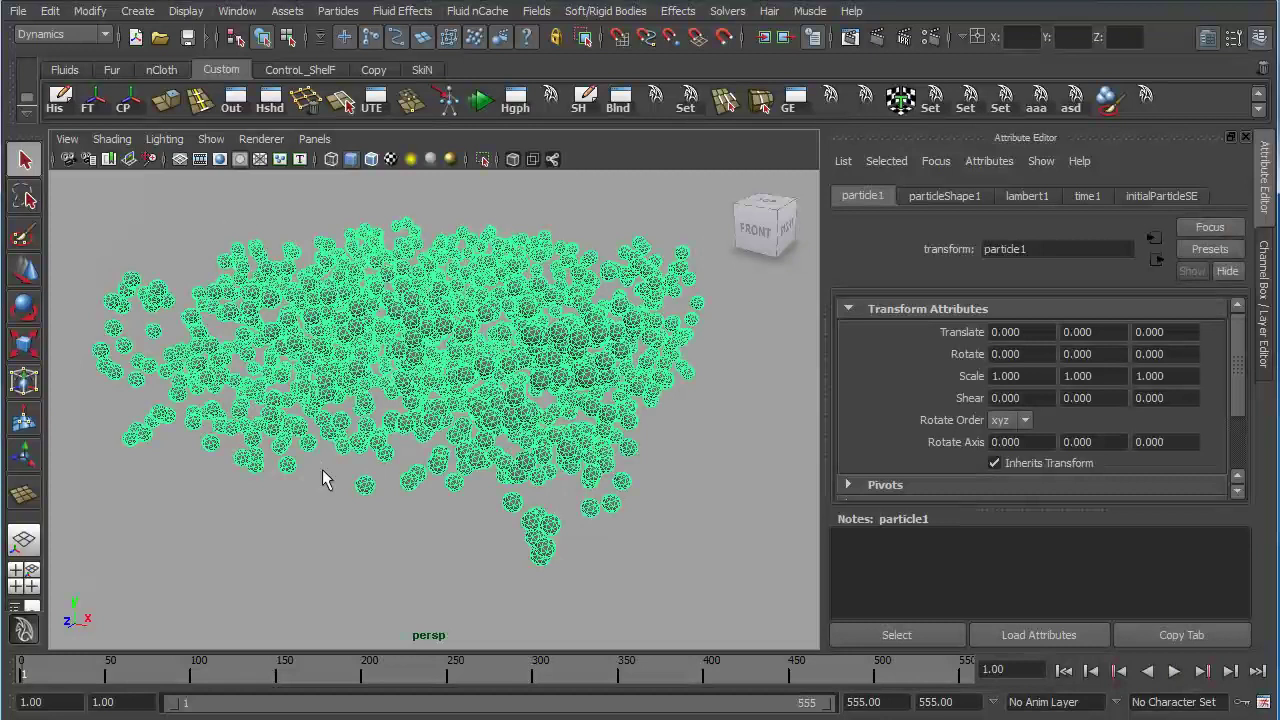
{"action": "left_click_drag", "start_coordinate": [323, 477], "coordinate": [443, 437], "text": "alt"}
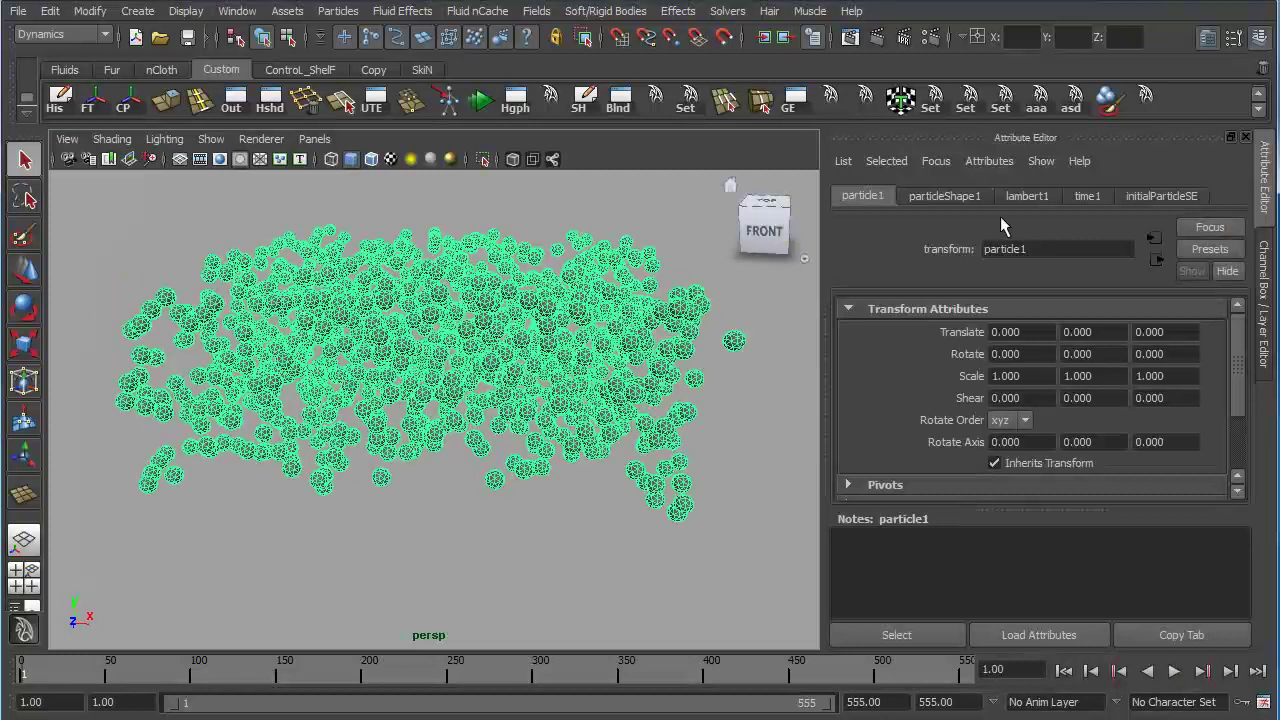
{"action": "left_click", "coordinate": [935, 197]}
{"action": "scroll", "coordinate": [1129, 367], "scroll_direction": "up", "scroll_amount": 6}
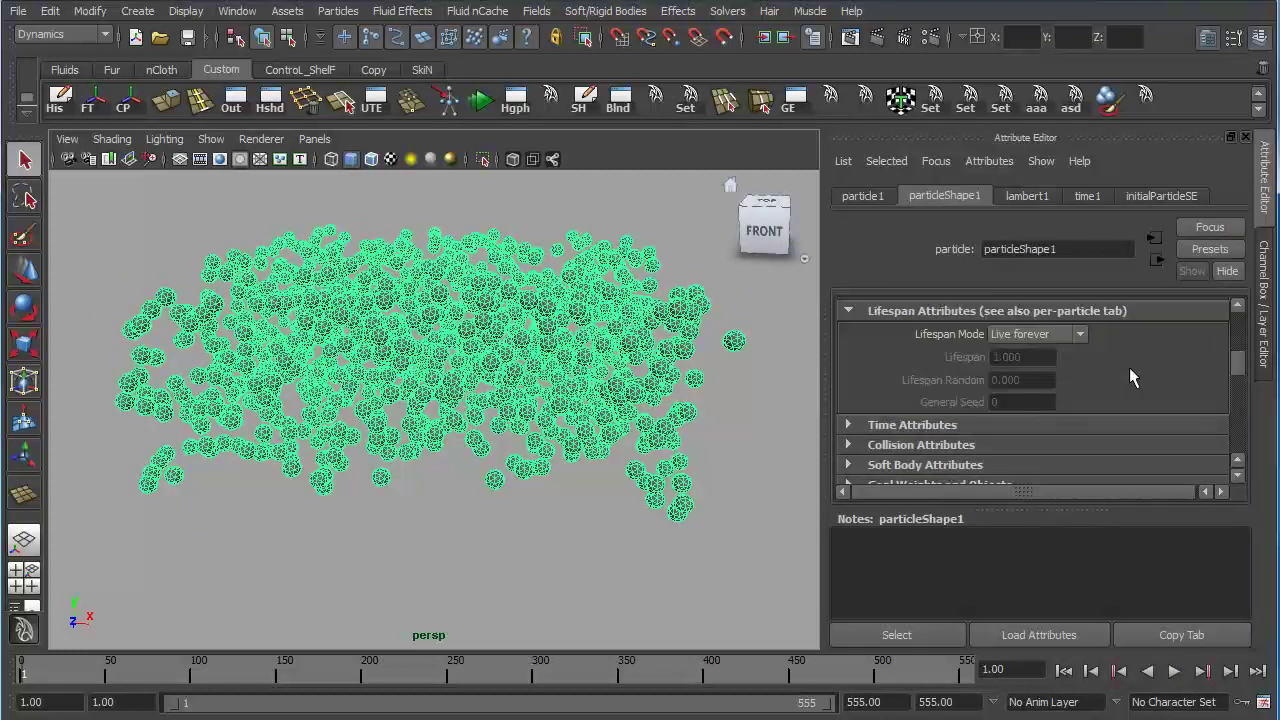
{"action": "scroll", "coordinate": [1130, 370], "scroll_direction": "up", "scroll_amount": 3}
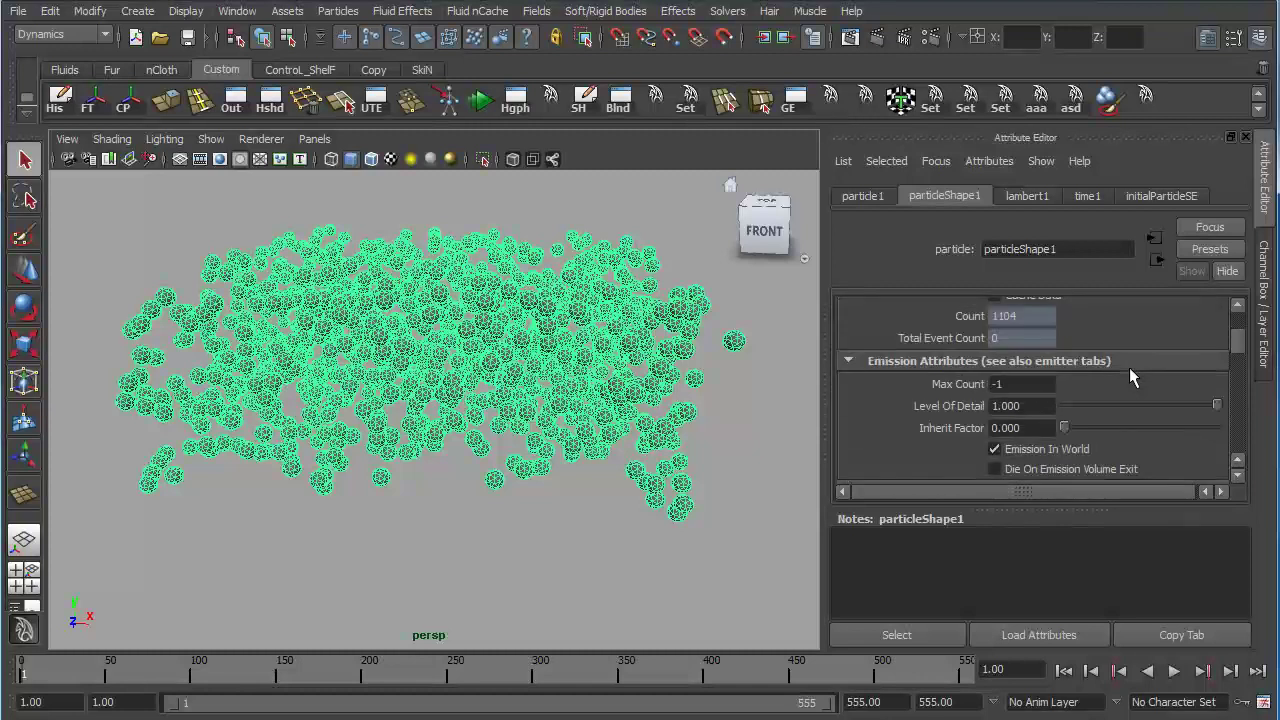
{"action": "scroll", "coordinate": [1129, 377], "scroll_direction": "up", "scroll_amount": 4}
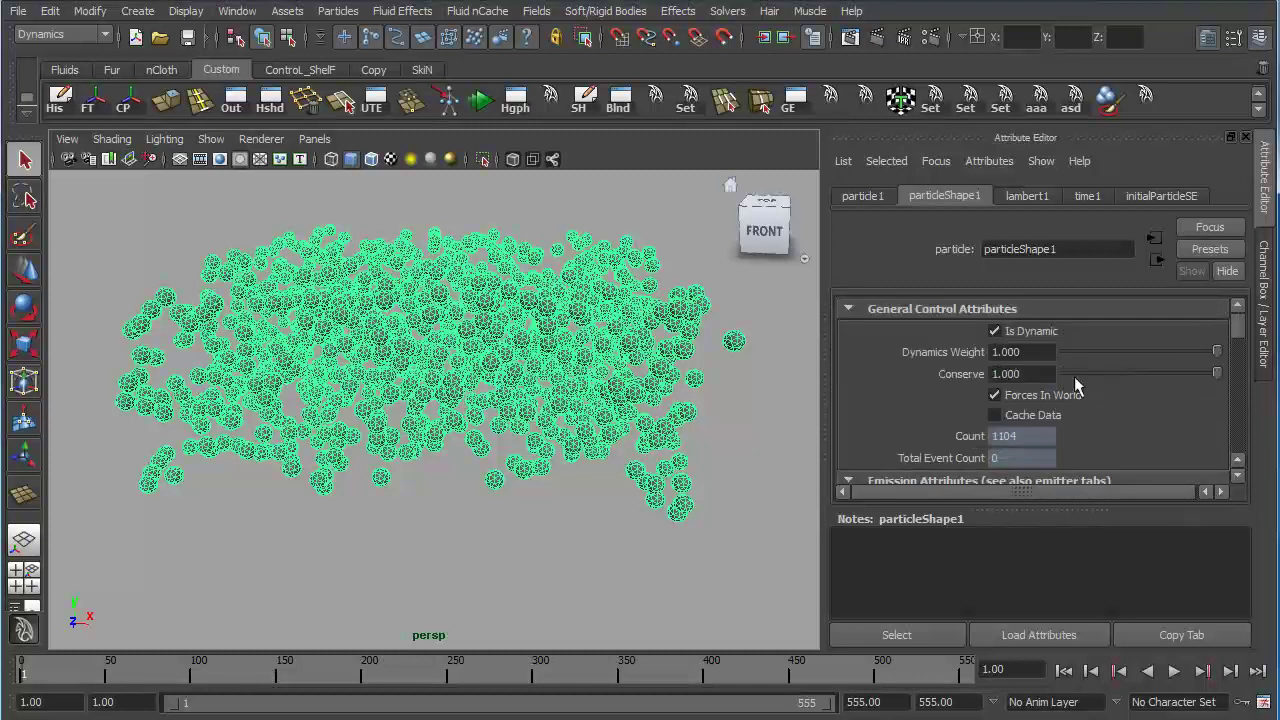
{"action": "double_click", "coordinate": [1035, 376]}
{"action": "type", "text": "0"}
{"action": "key", "text": "Return"}
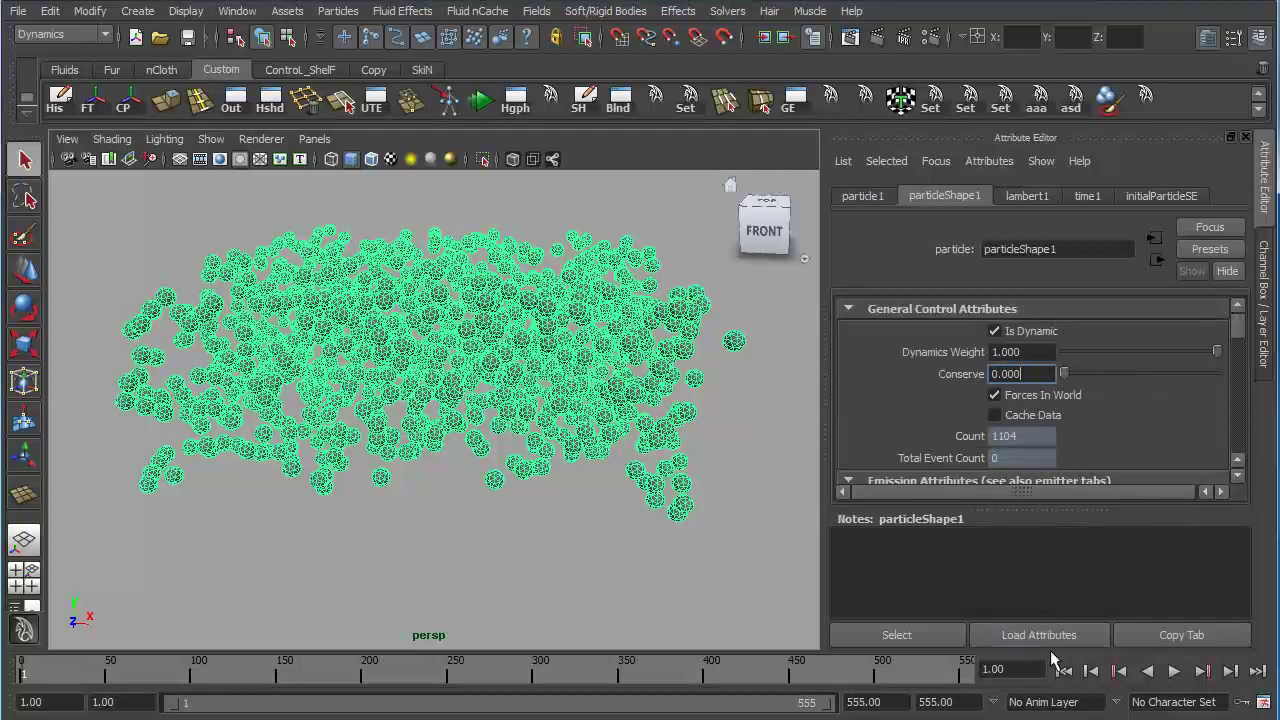
Step: Play the simulation to check how the particles move, then stop it and clear the selection
{"action": "left_click", "coordinate": [1175, 672]}
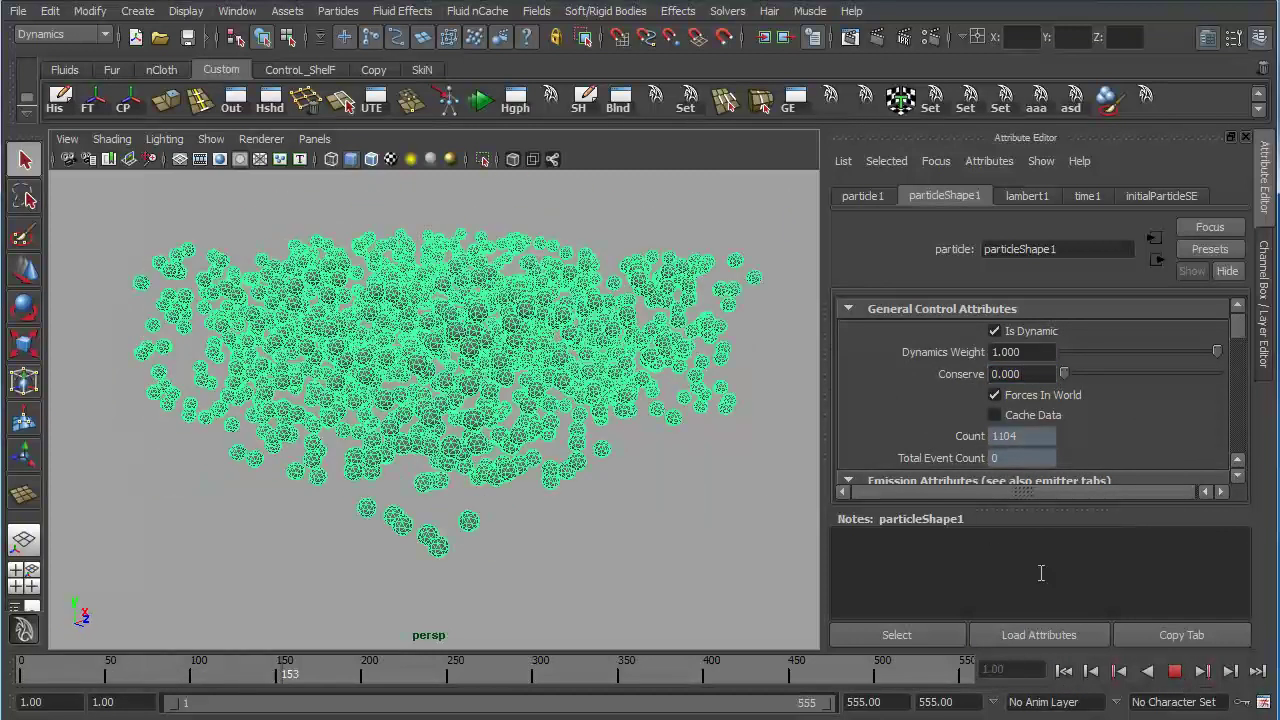
{"action": "left_click", "coordinate": [1175, 672]}
{"action": "left_click", "coordinate": [708, 522]}
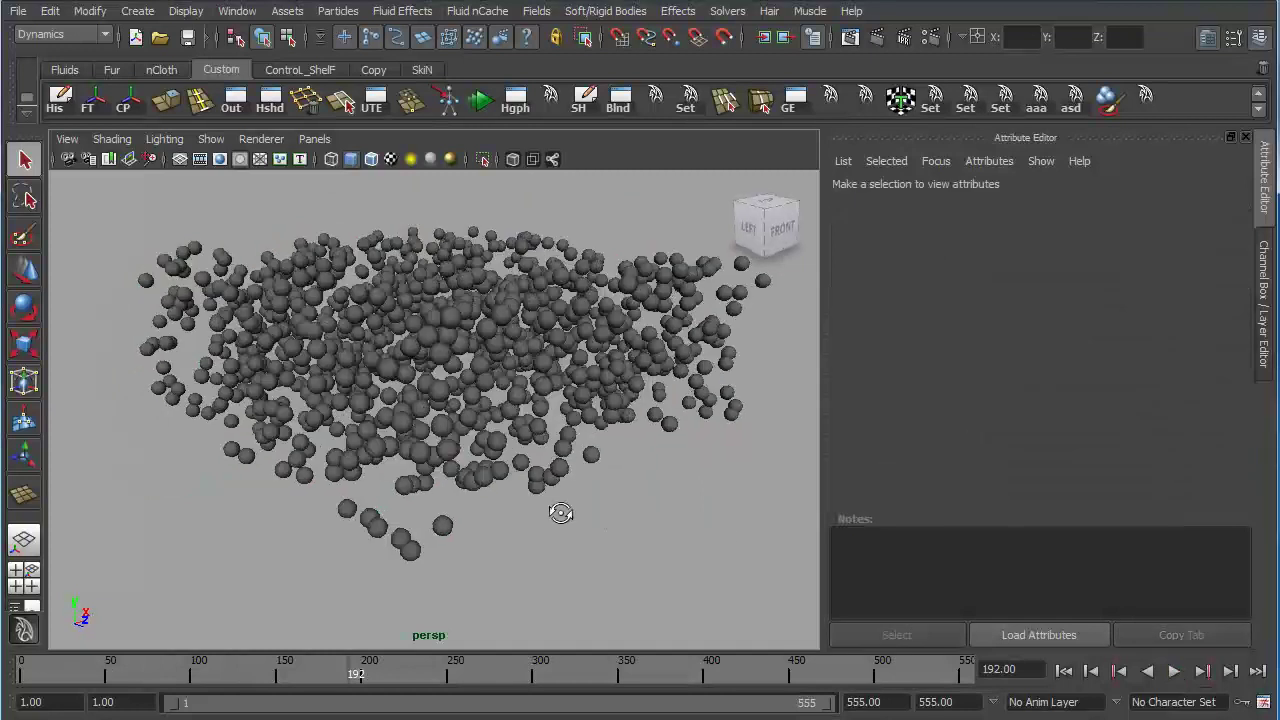
Step: Add a Radial field that affects the sphere particles
{"action": "left_click_drag", "start_coordinate": [560, 512], "coordinate": [446, 423], "text": "alt"}
{"action": "left_click", "coordinate": [445, 422]}
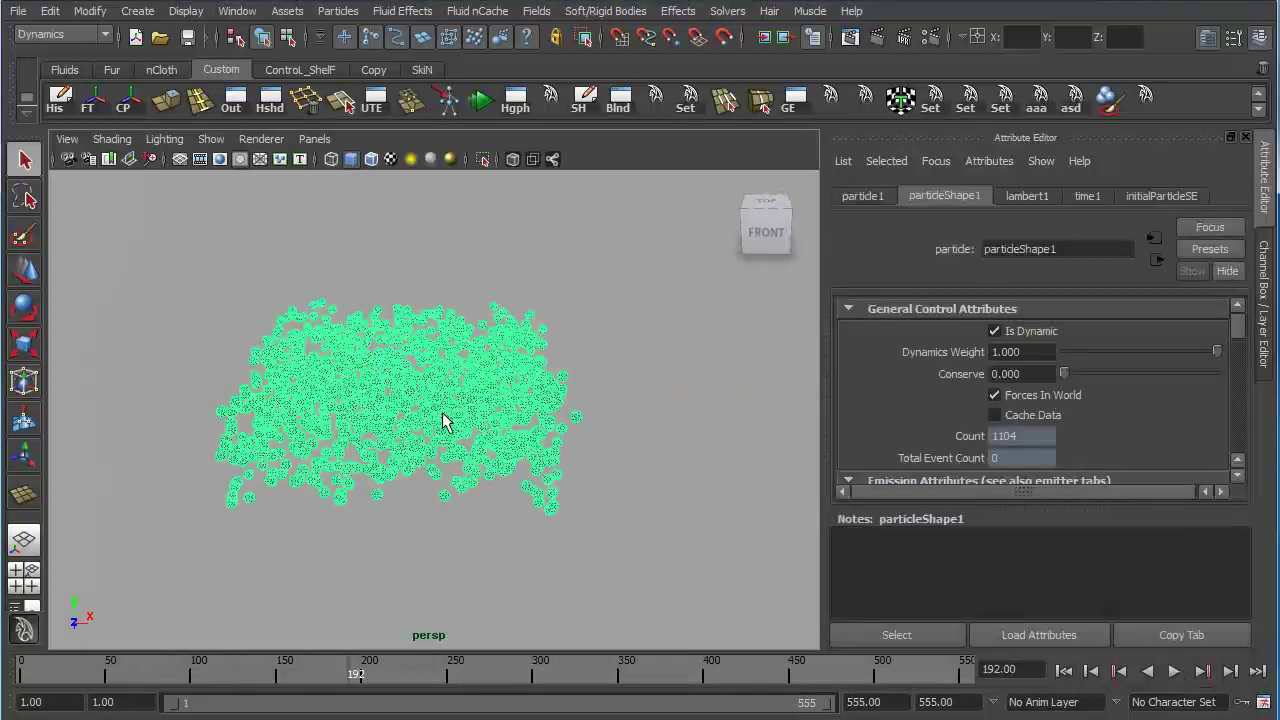
{"action": "left_click", "coordinate": [535, 12]}
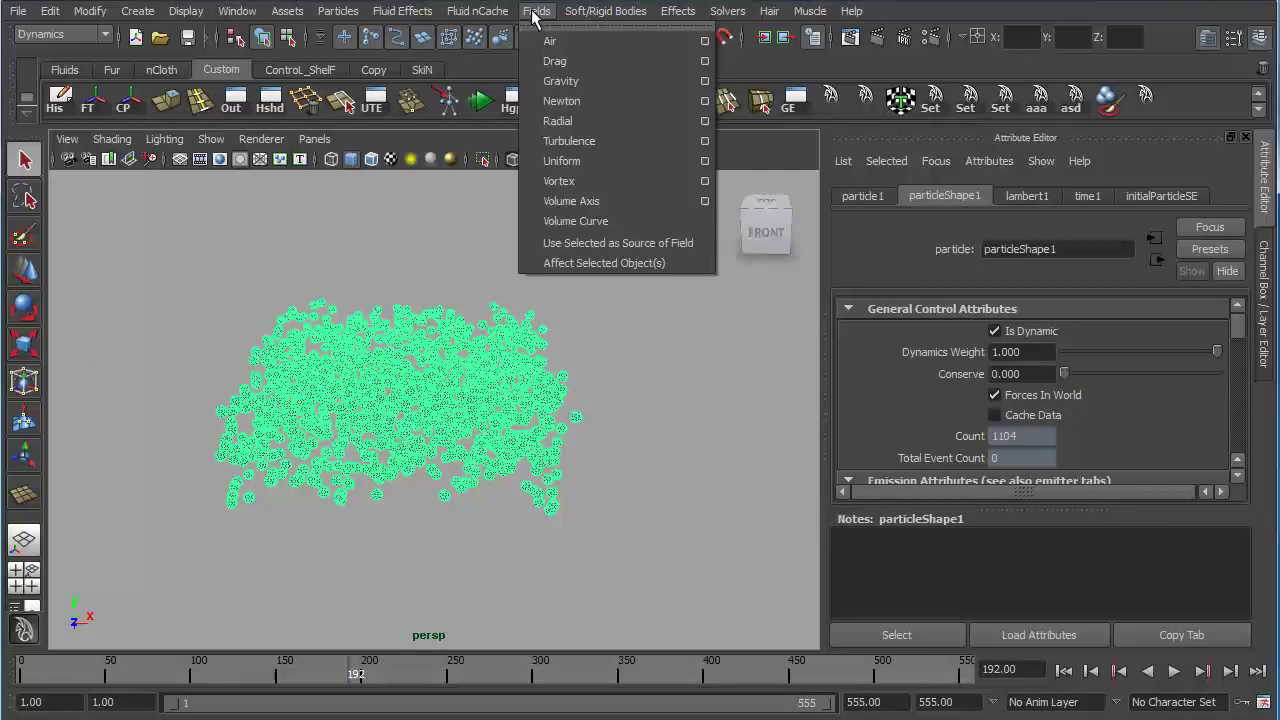
{"action": "left_click", "coordinate": [599, 118]}
Step: Set the radial field's Volume Shape to Sphere
{"action": "left_click_drag", "start_coordinate": [578, 330], "coordinate": [536, 418], "text": "alt"}
{"action": "right_click_drag", "start_coordinate": [355, 432], "coordinate": [537, 560], "text": "alt"}
{"action": "middle_click_drag", "start_coordinate": [537, 560], "coordinate": [603, 408], "text": "alt"}
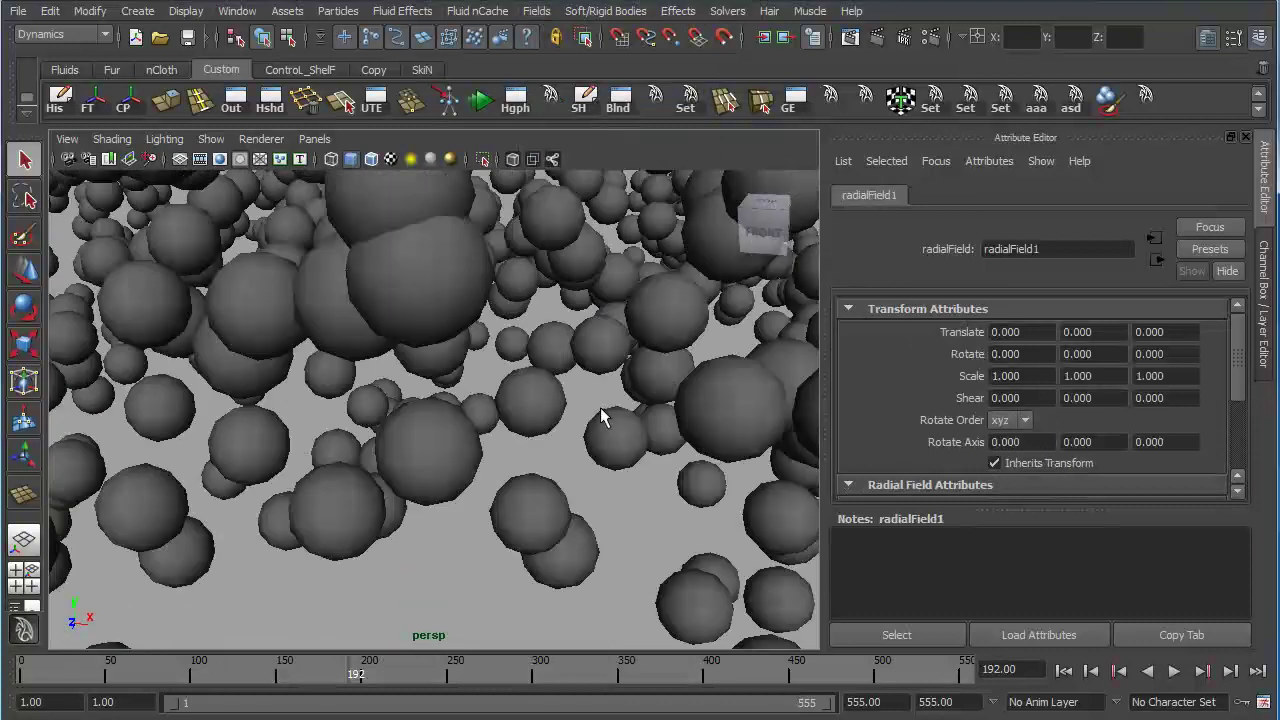
{"action": "key", "text": "f"}
{"action": "left_click_drag", "start_coordinate": [479, 404], "coordinate": [442, 411], "text": "alt"}
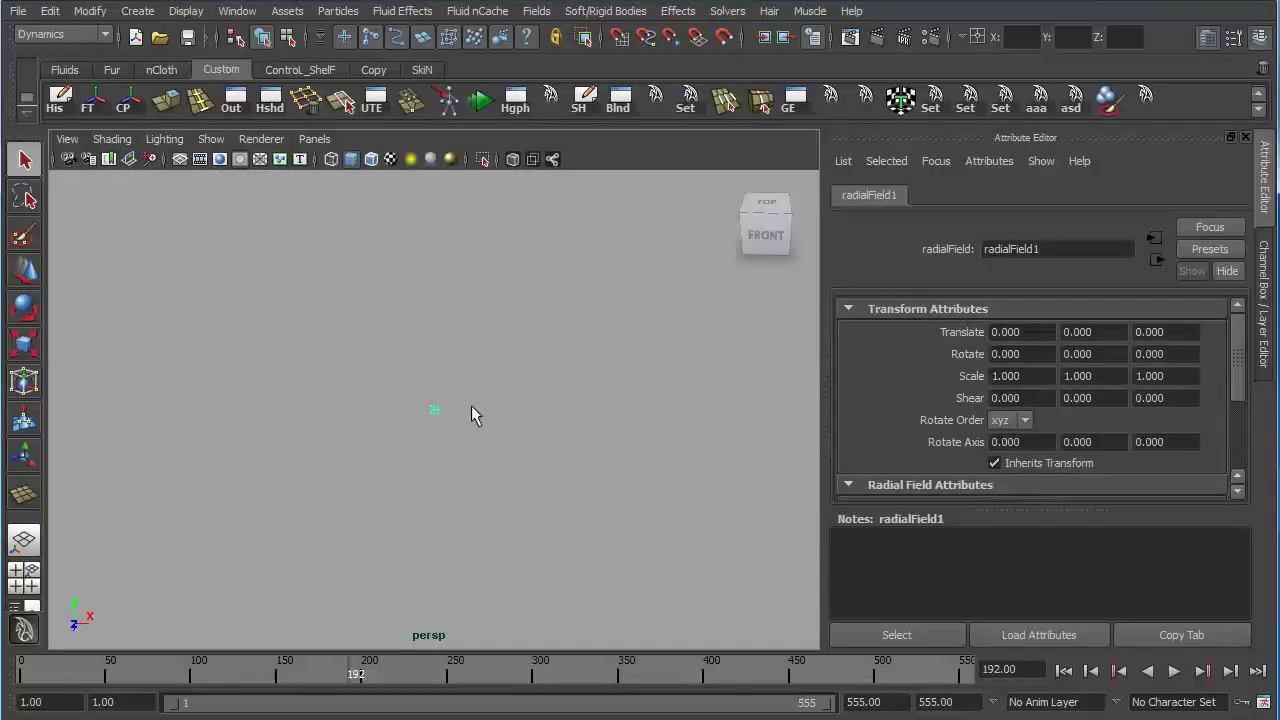
{"action": "left_click", "coordinate": [1265, 305]}
{"action": "scroll", "coordinate": [1181, 362], "scroll_direction": "down", "scroll_amount": 4}
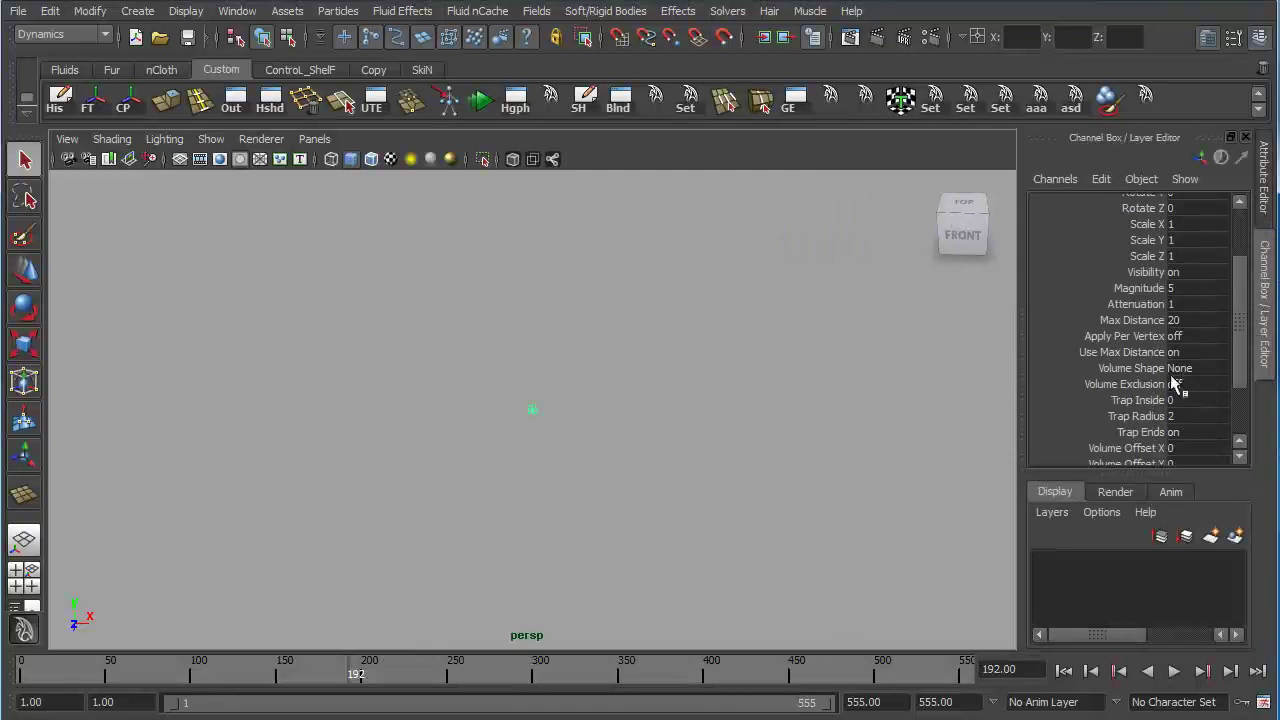
{"action": "left_click", "coordinate": [1208, 370]}
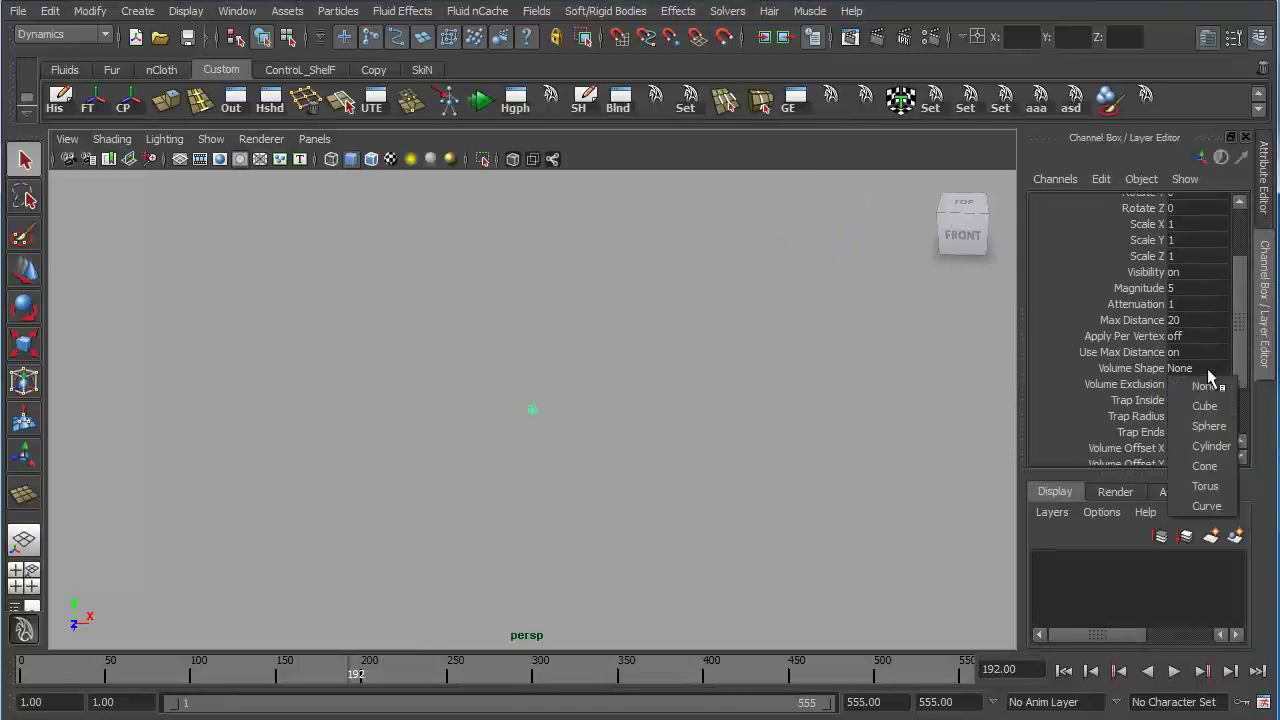
{"action": "left_click", "coordinate": [1210, 427]}
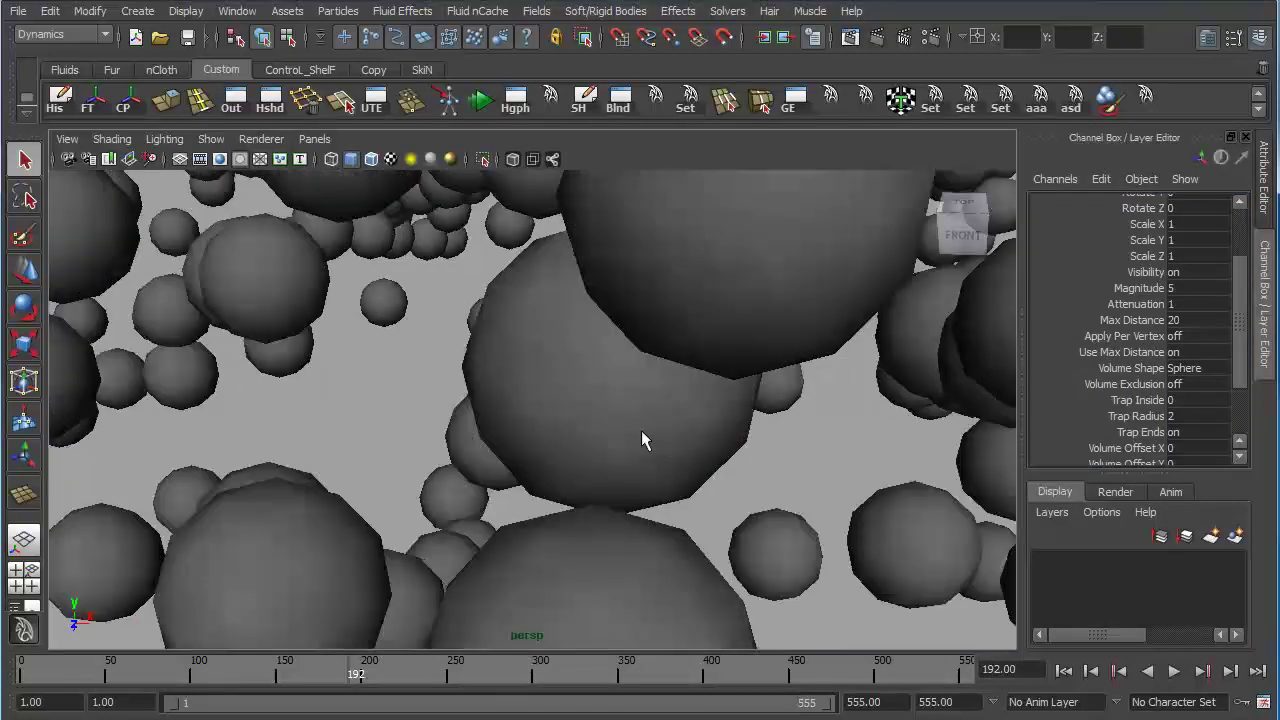
Step: Scale the spherical radial field uniformly to about 4.327
{"action": "mouse_move", "coordinate": [643, 440]}
{"action": "left_mouse_down", "text": "alt"}
{"action": "mouse_move", "coordinate": [666, 423]}
{"action": "mouse_move", "coordinate": [662, 434]}
{"action": "left_mouse_up", "text": "alt"}
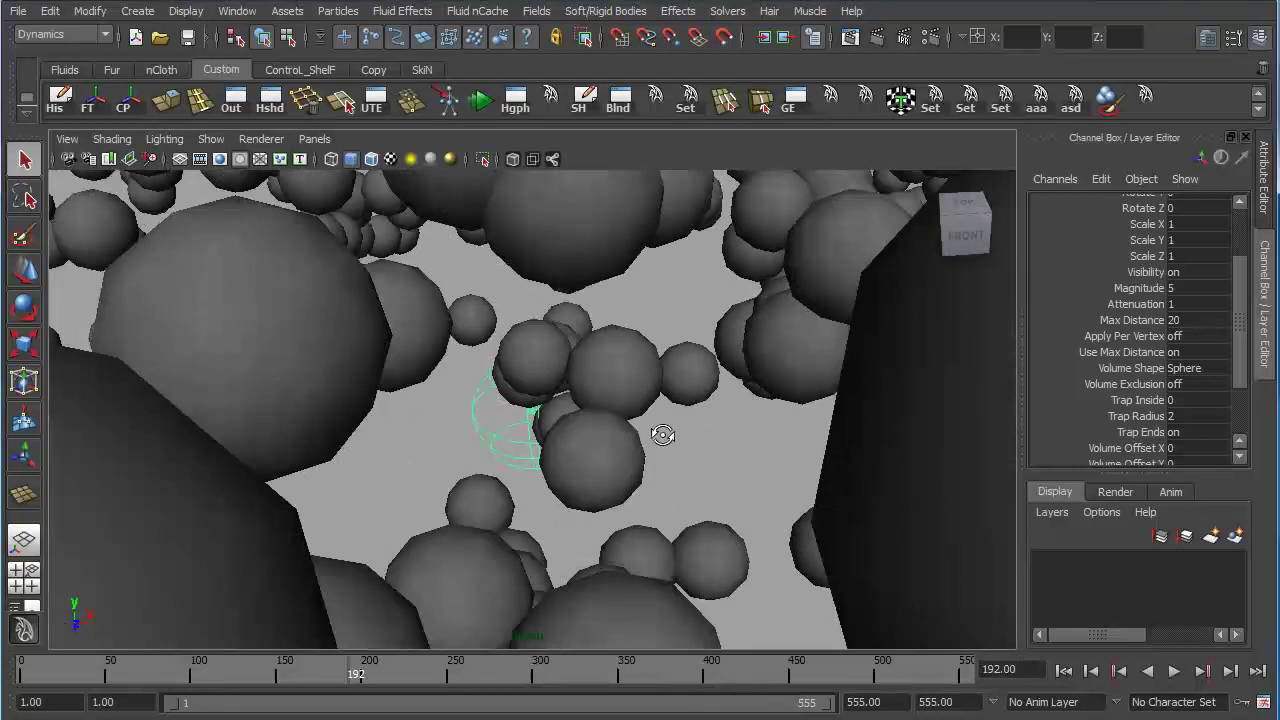
{"action": "key", "text": "w"}
{"action": "mouse_move", "coordinate": [540, 412]}
{"action": "left_mouse_down"}
{"action": "mouse_move", "coordinate": [534, 423]}
{"action": "mouse_move", "coordinate": [534, 408]}
{"action": "left_mouse_up"}
{"action": "scroll", "coordinate": [600, 349], "scroll_direction": "down", "scroll_amount": 5}
{"action": "left_click_drag", "start_coordinate": [522, 318], "coordinate": [522, 418], "text": "alt"}
Step: Move the radial field along X out of the particle cloud so it sits beside it
{"action": "key", "text": "w"}
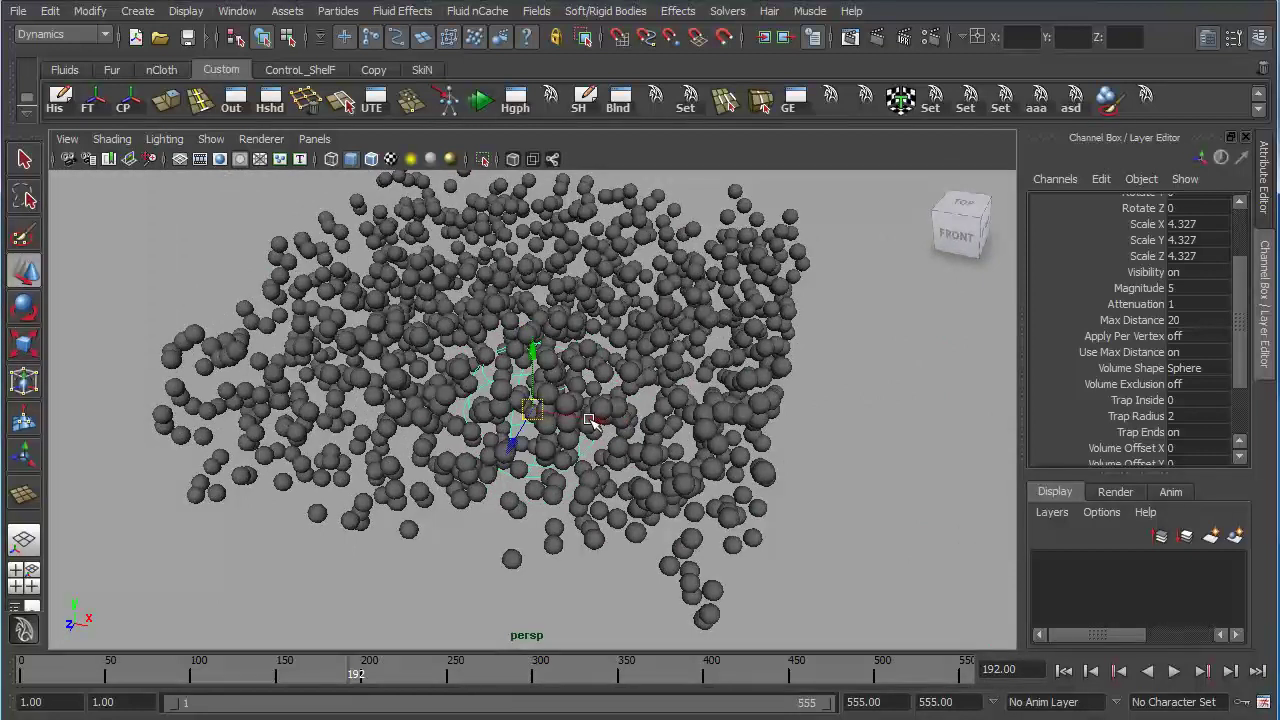
{"action": "left_click_drag", "start_coordinate": [610, 424], "coordinate": [771, 517]}
{"action": "left_click", "coordinate": [718, 437]}
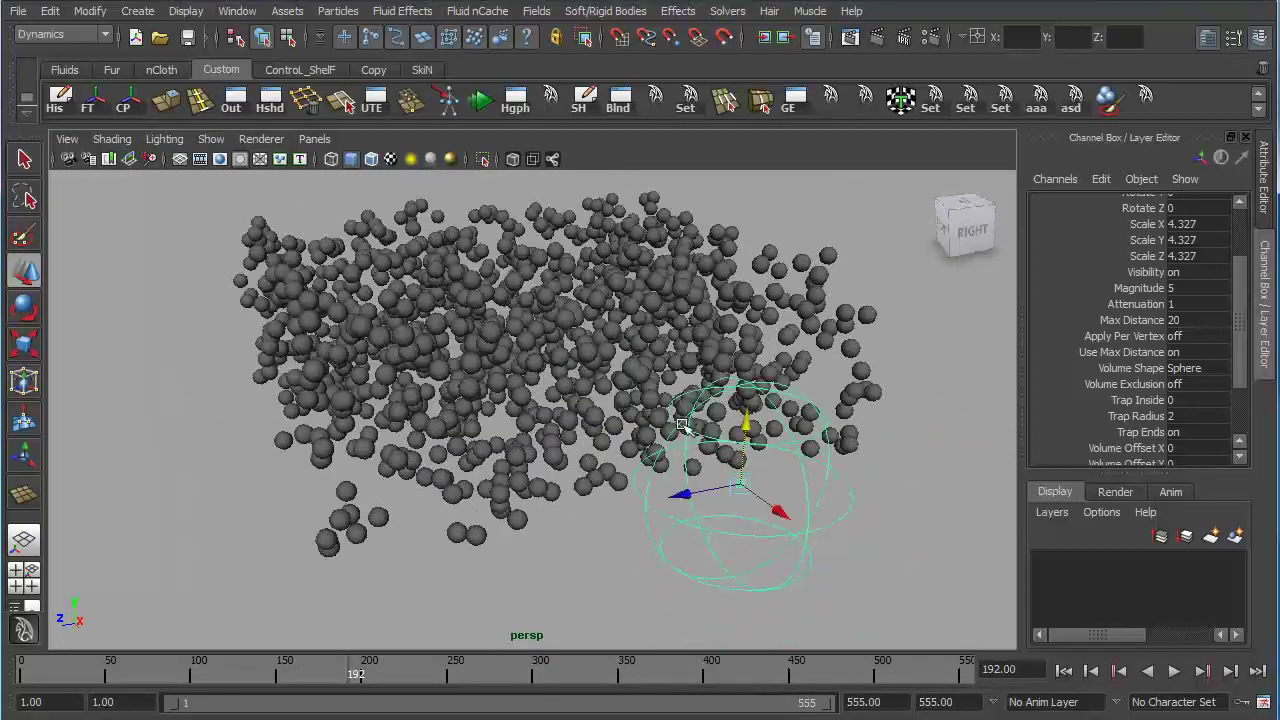
{"action": "left_click_drag", "start_coordinate": [735, 432], "coordinate": [796, 465], "text": "alt"}
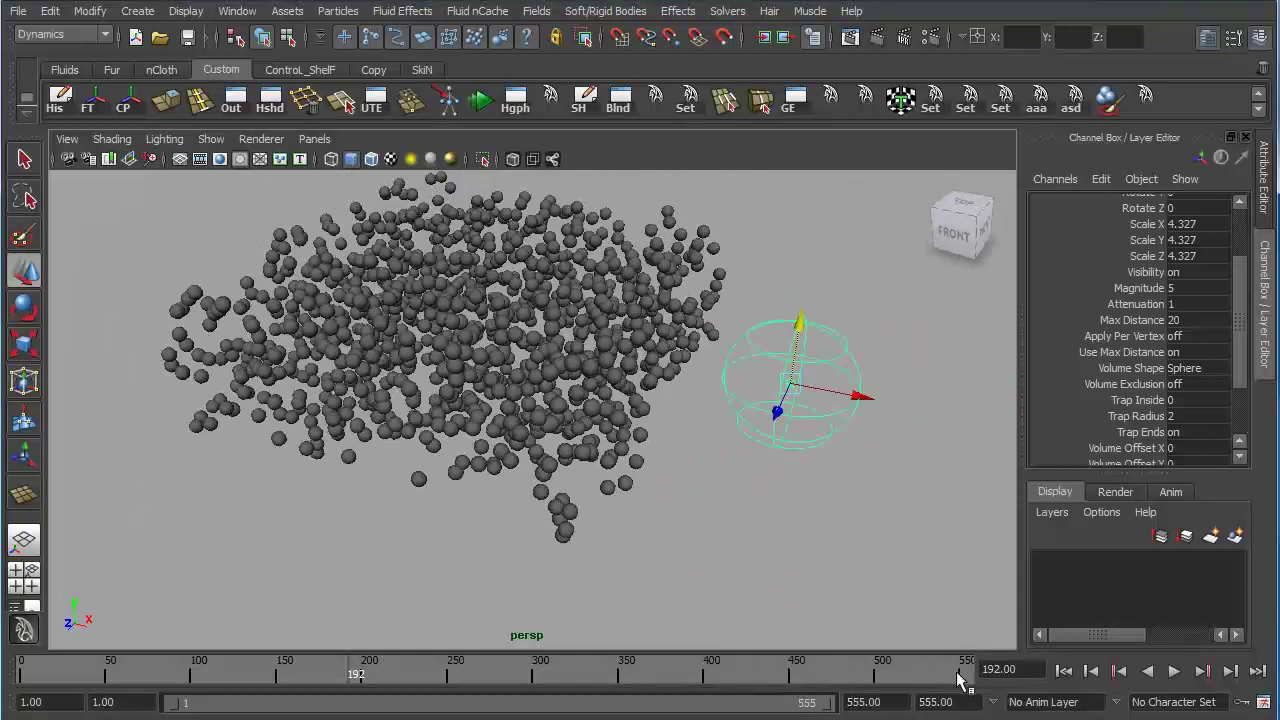
Step: Play the simulation from frame 1 with the field outside the particles, then stop and rewind
{"action": "left_click", "coordinate": [1063, 671]}
{"action": "left_click", "coordinate": [1175, 671]}
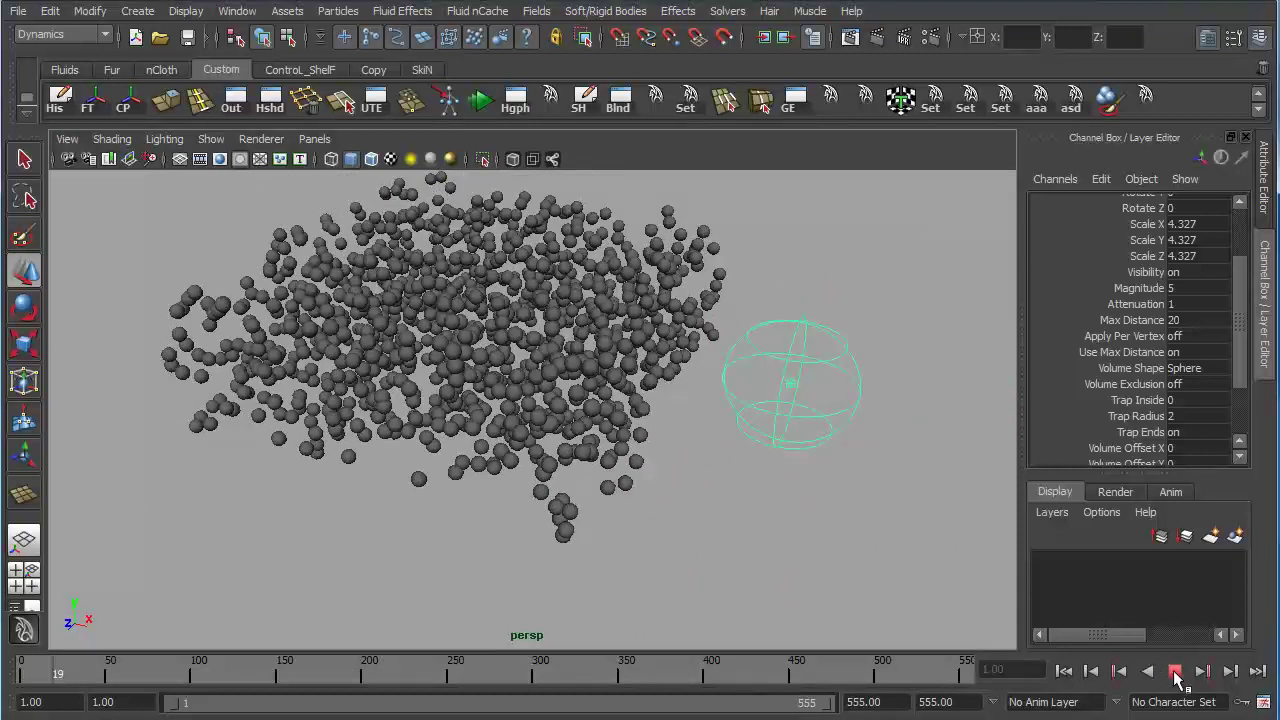
{"action": "left_click", "coordinate": [1175, 672]}
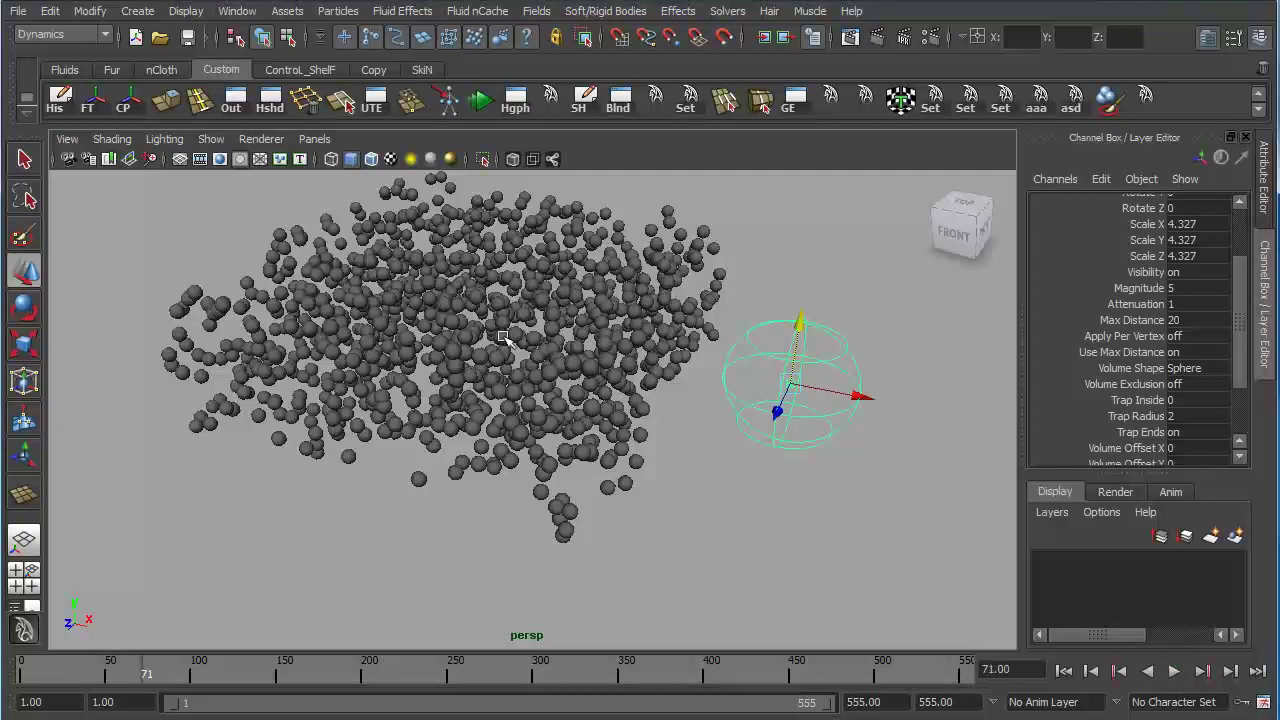
{"action": "left_click", "coordinate": [1063, 671]}
Step: Test the radial field by moving it through the particles during interactive playback, then stop and rewind to frame 1
{"action": "left_click", "coordinate": [484, 101]}
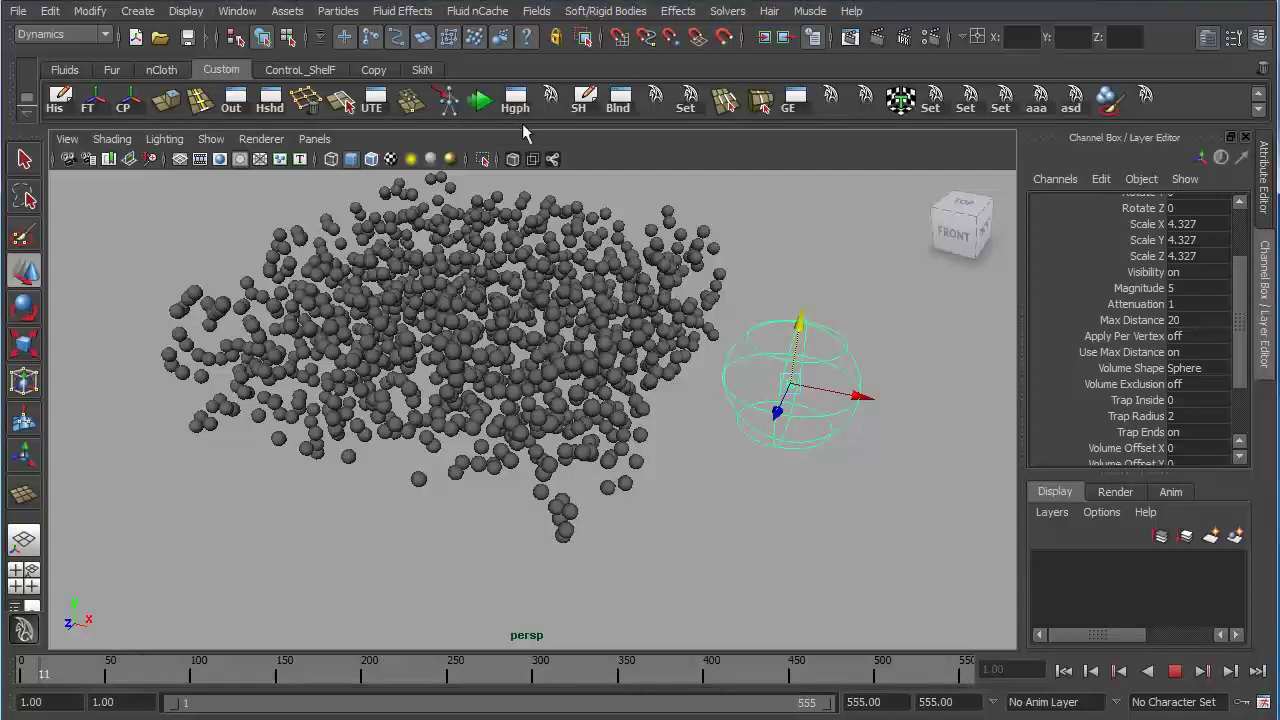
{"action": "left_click_drag", "start_coordinate": [852, 395], "coordinate": [548, 393]}
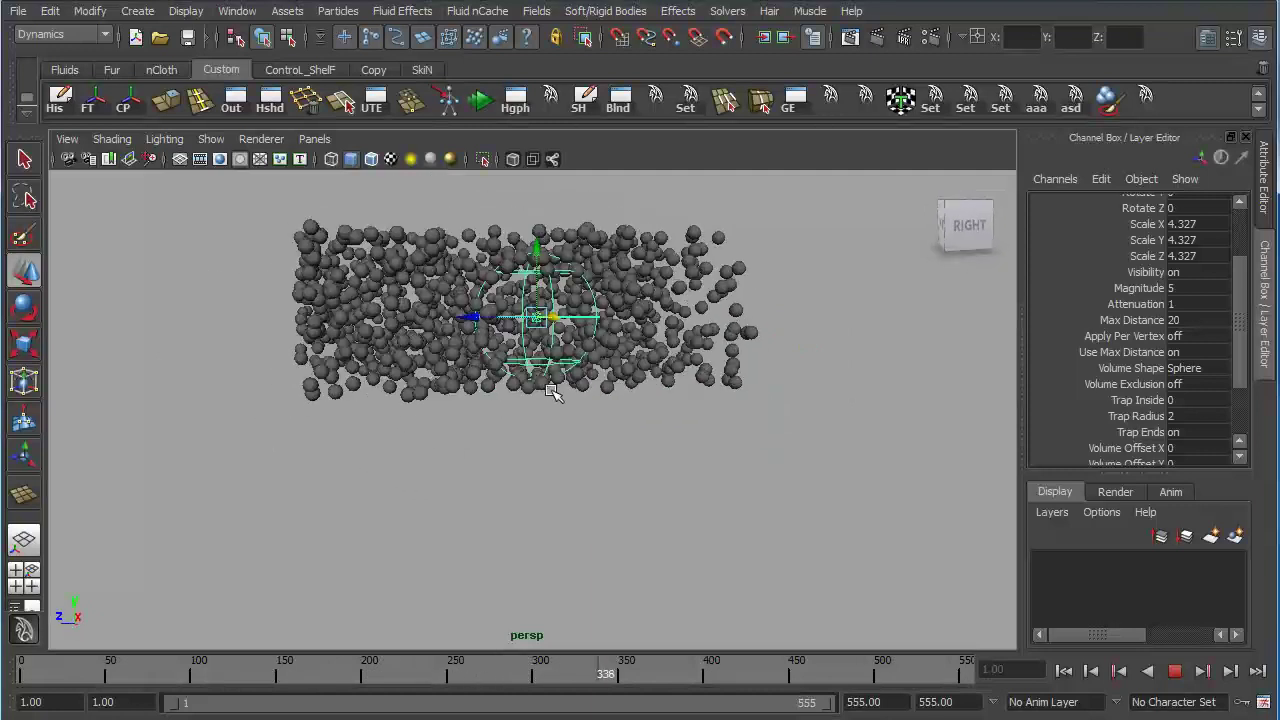
{"action": "left_click", "coordinate": [1165, 672]}
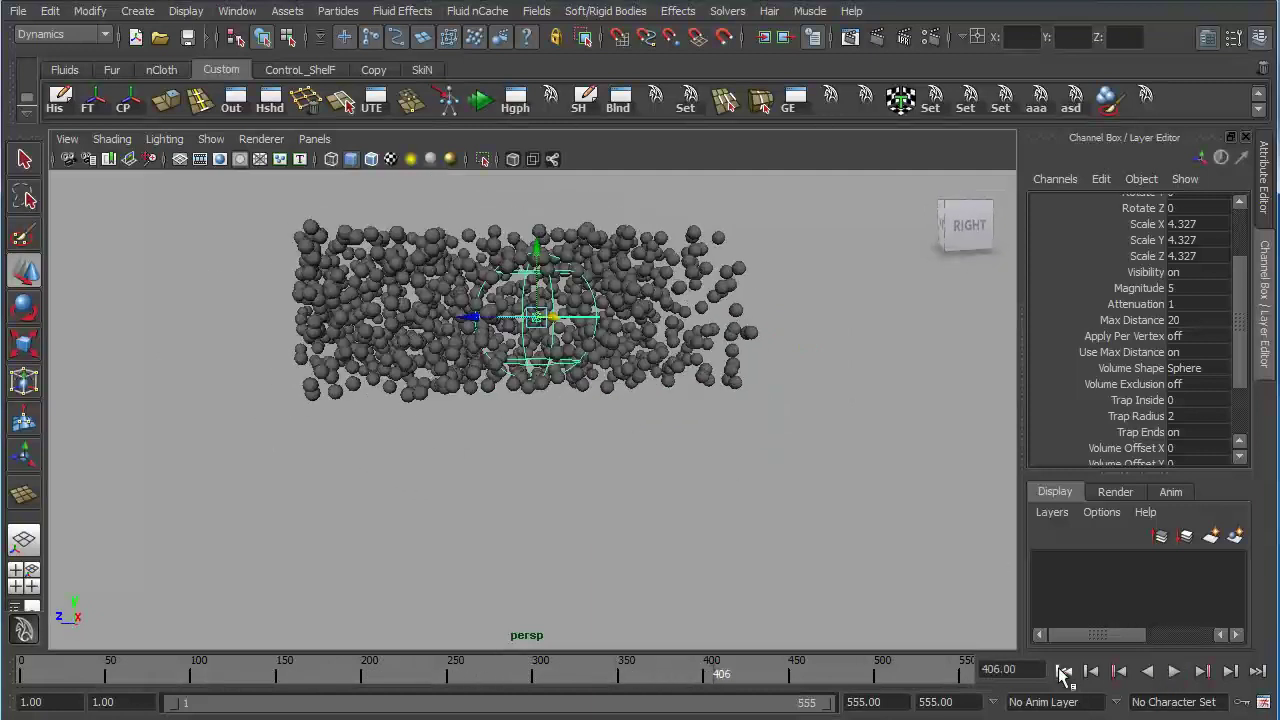
{"action": "left_click", "coordinate": [1063, 671]}
Step: Move the radial field back outside the particle cloud and set its Magnitude to 150
{"action": "left_click_drag", "start_coordinate": [666, 471], "coordinate": [737, 486], "text": "alt"}
{"action": "left_click_drag", "start_coordinate": [647, 370], "coordinate": [905, 455]}
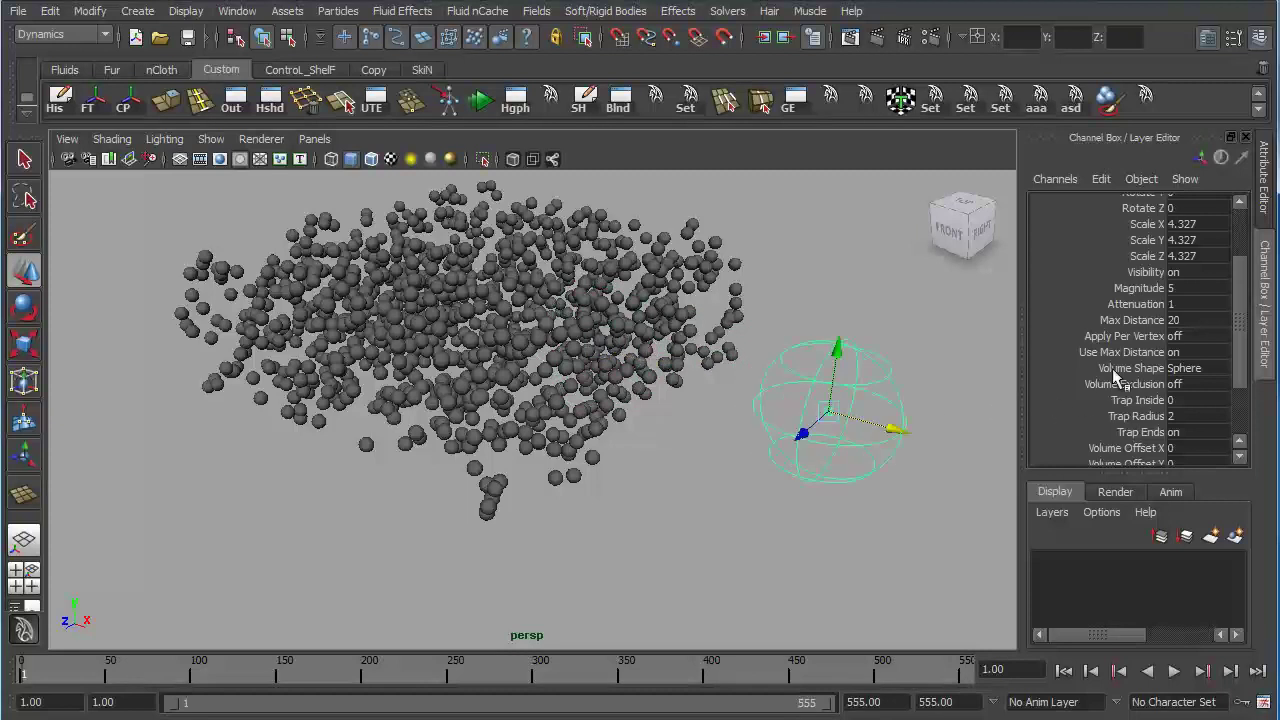
{"action": "double_click", "coordinate": [1182, 286]}
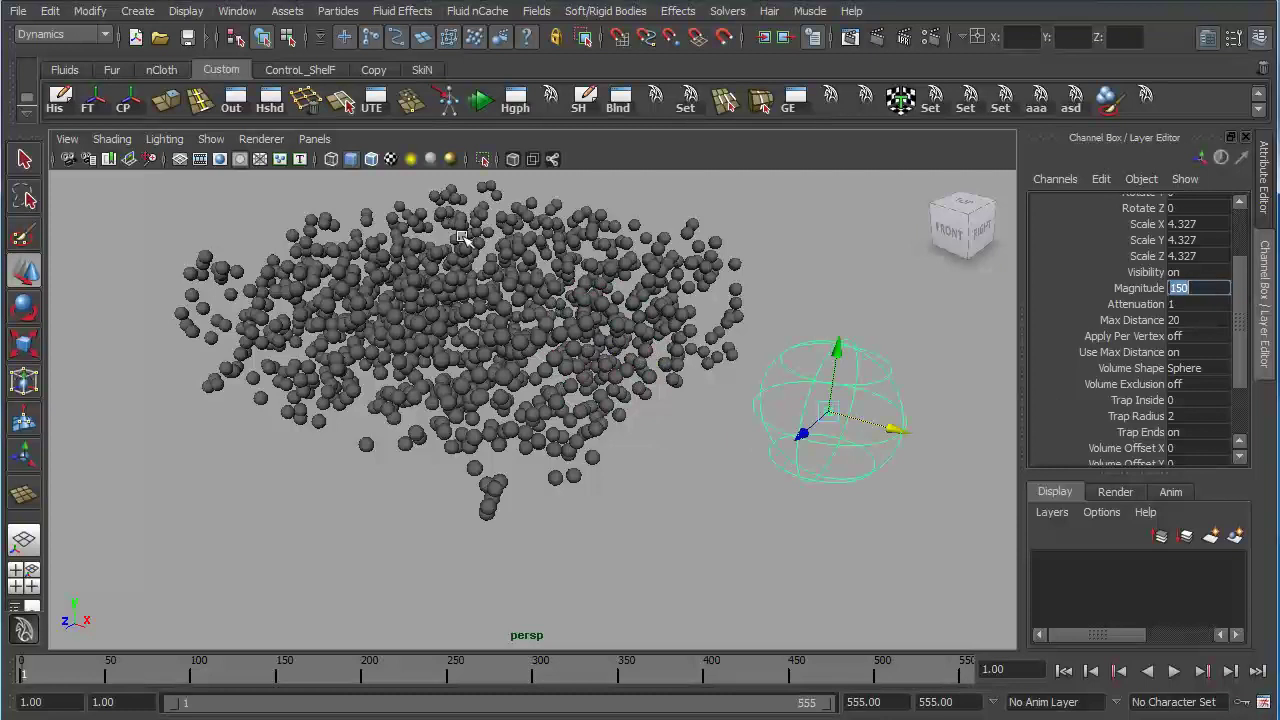
Step: Start interactive playback, move the stronger field along X and Y through the particles, then stop and rewind to frame 1
{"action": "left_click", "coordinate": [481, 101]}
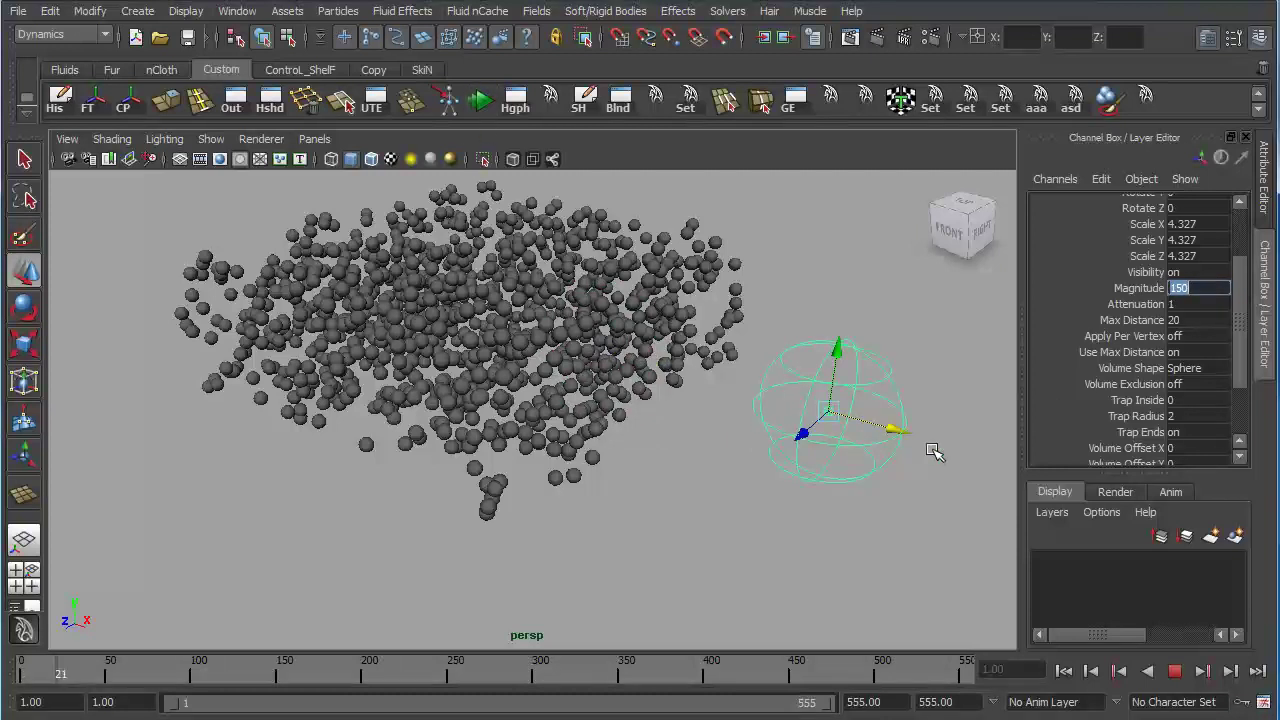
{"action": "left_click_drag", "start_coordinate": [893, 430], "coordinate": [445, 415]}
{"action": "left_click_drag", "start_coordinate": [530, 307], "coordinate": [548, 404]}
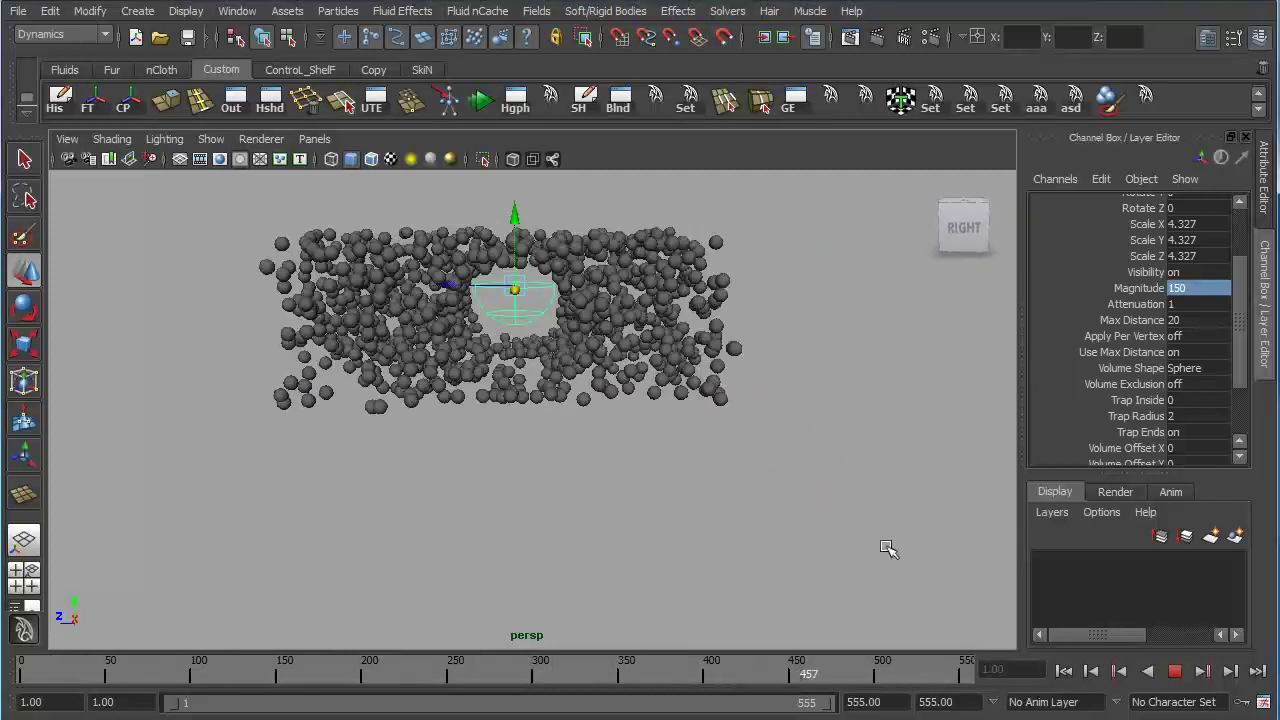
{"action": "left_click", "coordinate": [1174, 671]}
{"action": "left_click", "coordinate": [1062, 671]}
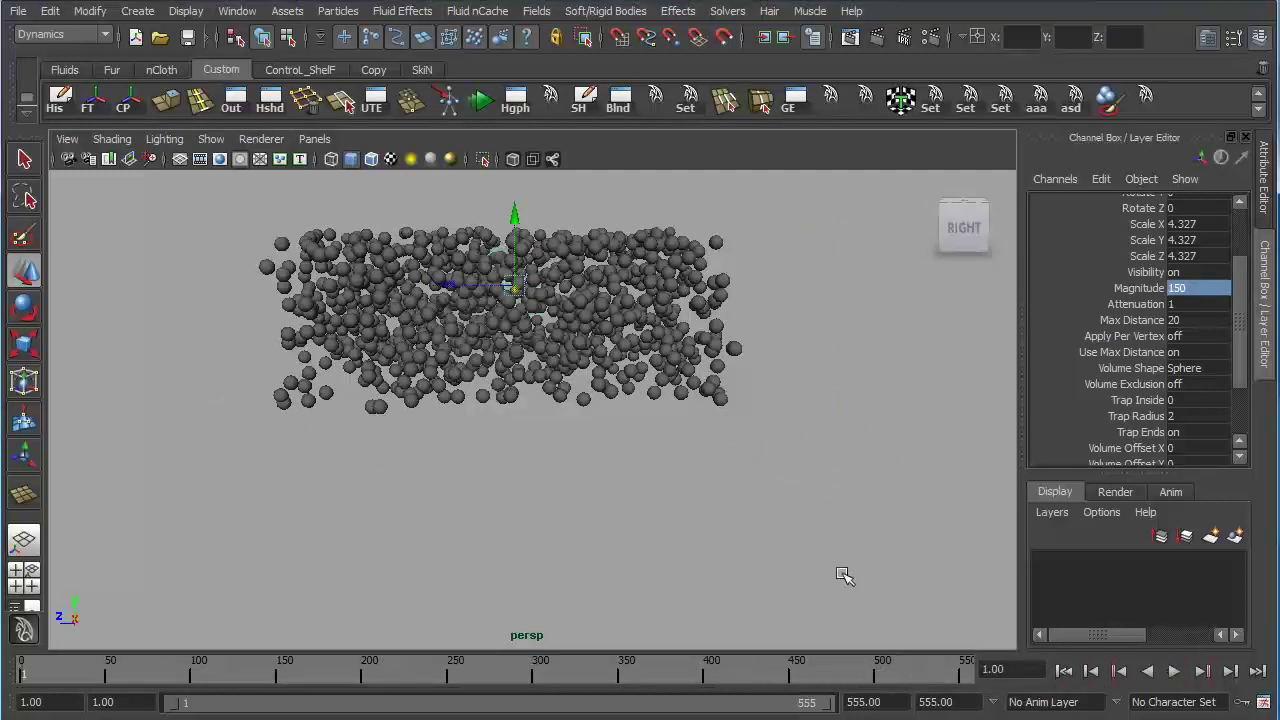
Step: Move the radial field along X to about 23.5 so it is clear of the particles
{"action": "left_click_drag", "start_coordinate": [577, 413], "coordinate": [660, 466], "text": "alt"}
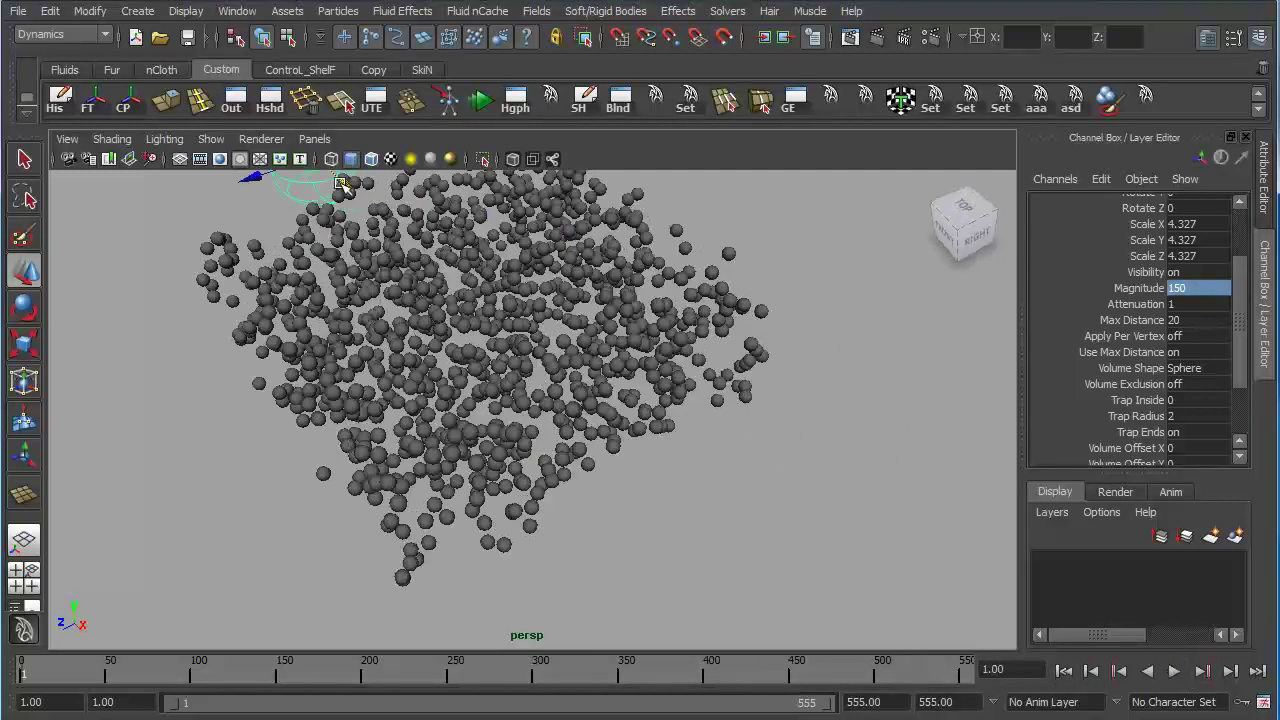
{"action": "left_click_drag", "start_coordinate": [340, 185], "coordinate": [738, 432]}
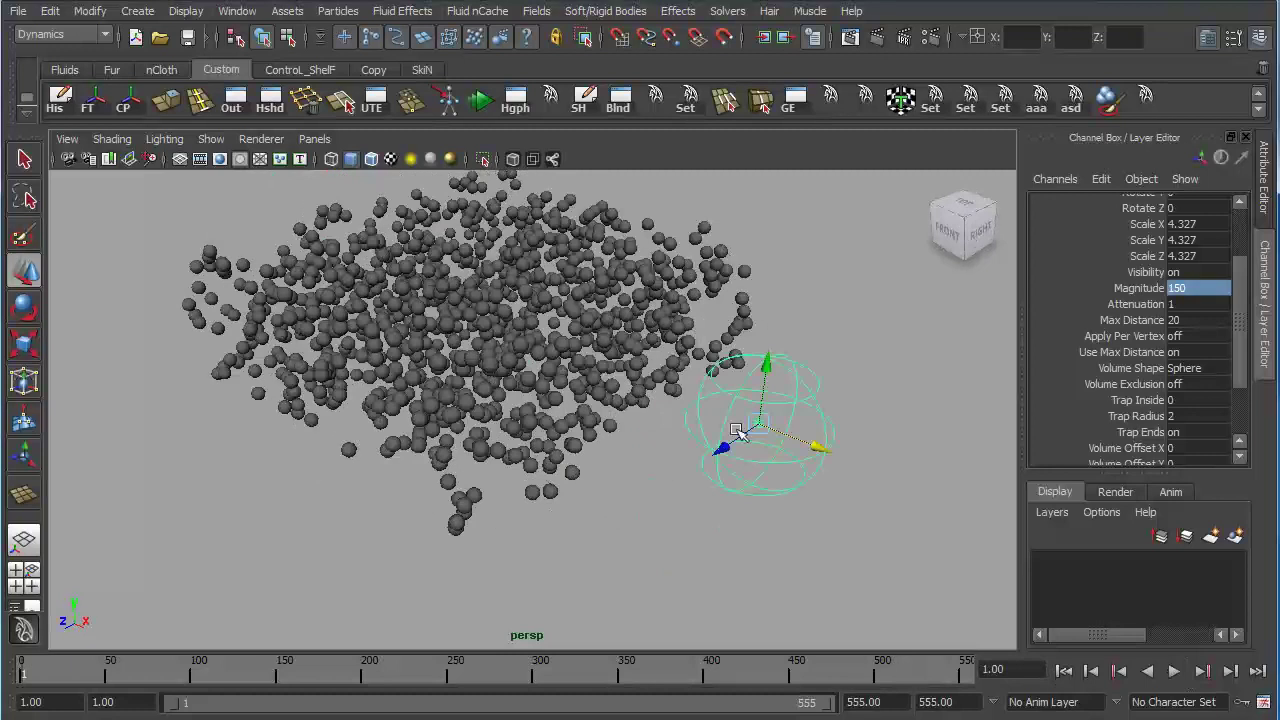
Step: Set the sphere particles' Conserve value to 0.3, then select the radial field
{"action": "left_click", "coordinate": [629, 316]}
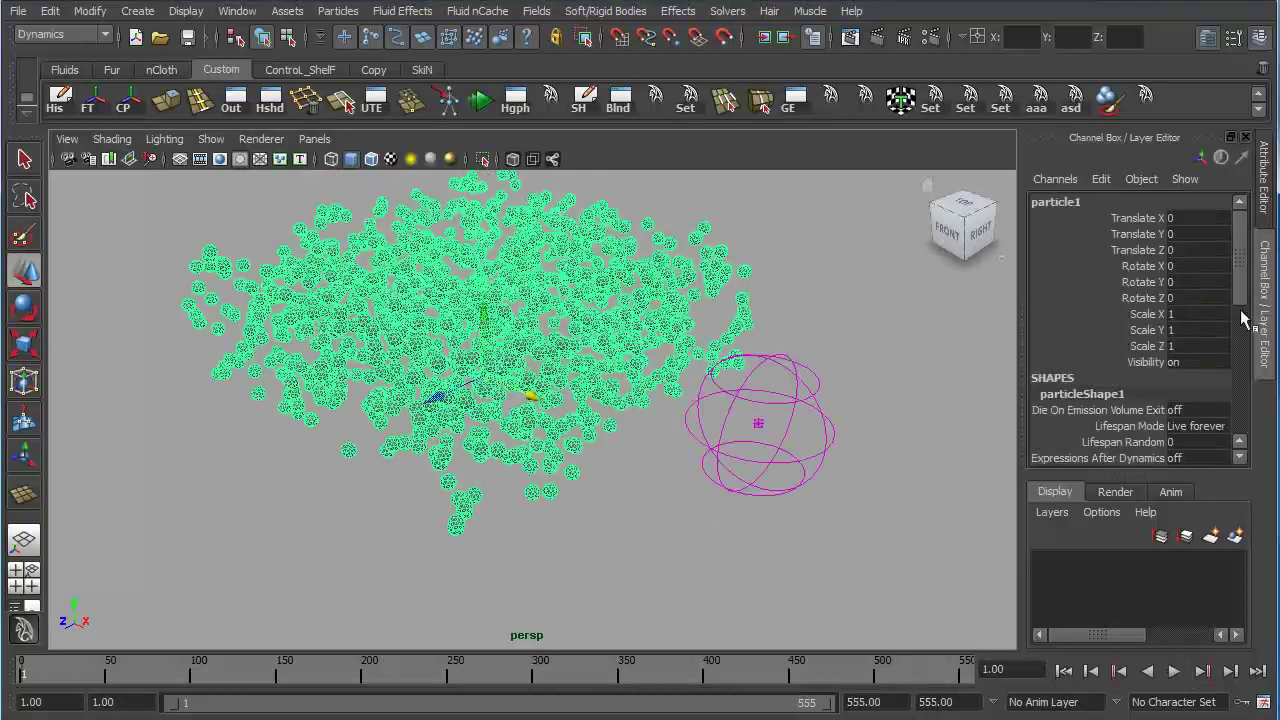
{"action": "left_click", "coordinate": [1263, 197]}
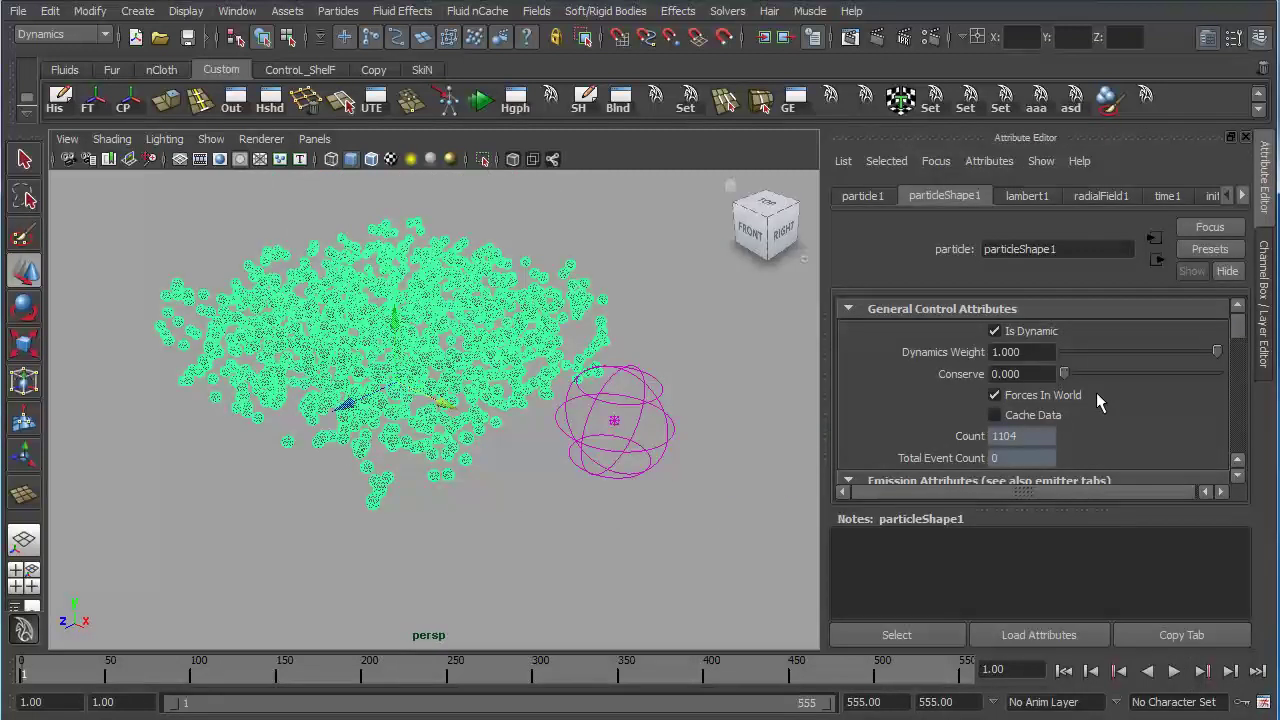
{"action": "left_click_drag", "start_coordinate": [1052, 374], "coordinate": [955, 372]}
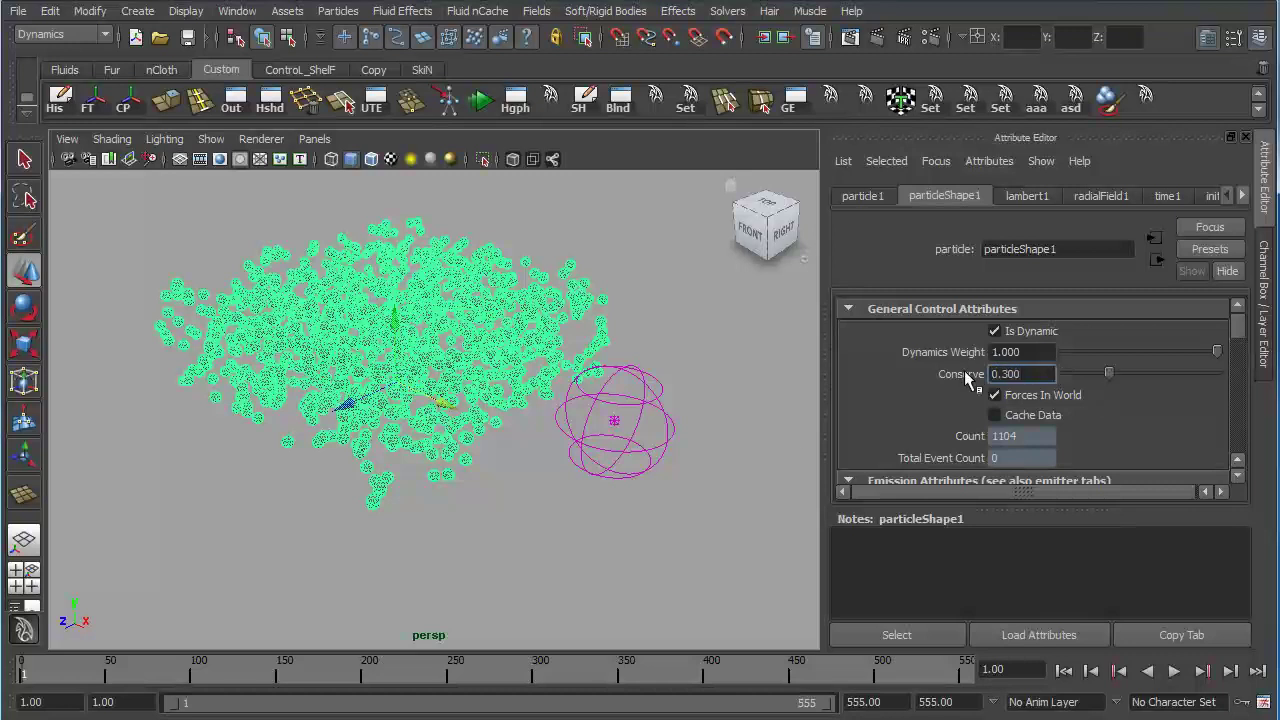
{"action": "left_click_drag", "start_coordinate": [720, 480], "coordinate": [615, 530], "text": "alt"}
{"action": "left_click_drag", "start_coordinate": [636, 434], "coordinate": [712, 505]}
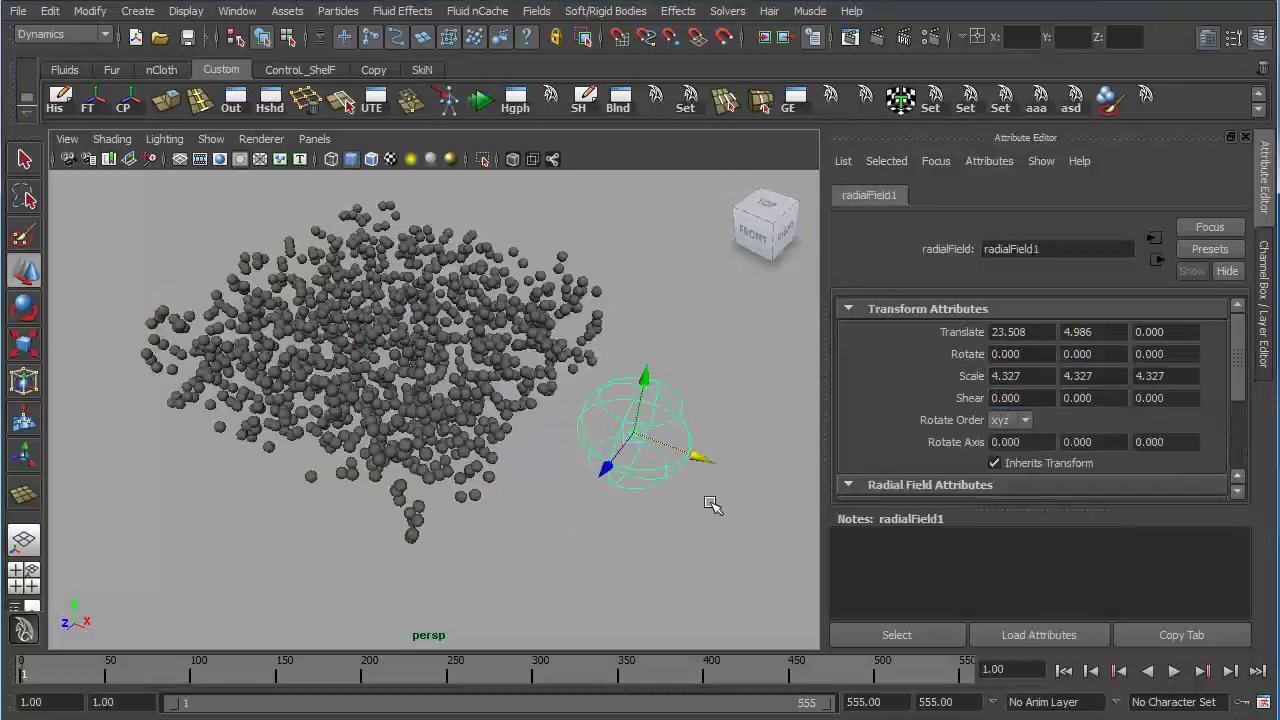
Step: Start interactive playback, move the radial field through the sphere particles to test Conserve 0.3, and stop playback
{"action": "left_click", "coordinate": [479, 101]}
{"action": "left_click_drag", "start_coordinate": [632, 432], "coordinate": [428, 245]}
{"action": "left_click_drag", "start_coordinate": [350, 383], "coordinate": [445, 400], "text": "alt"}
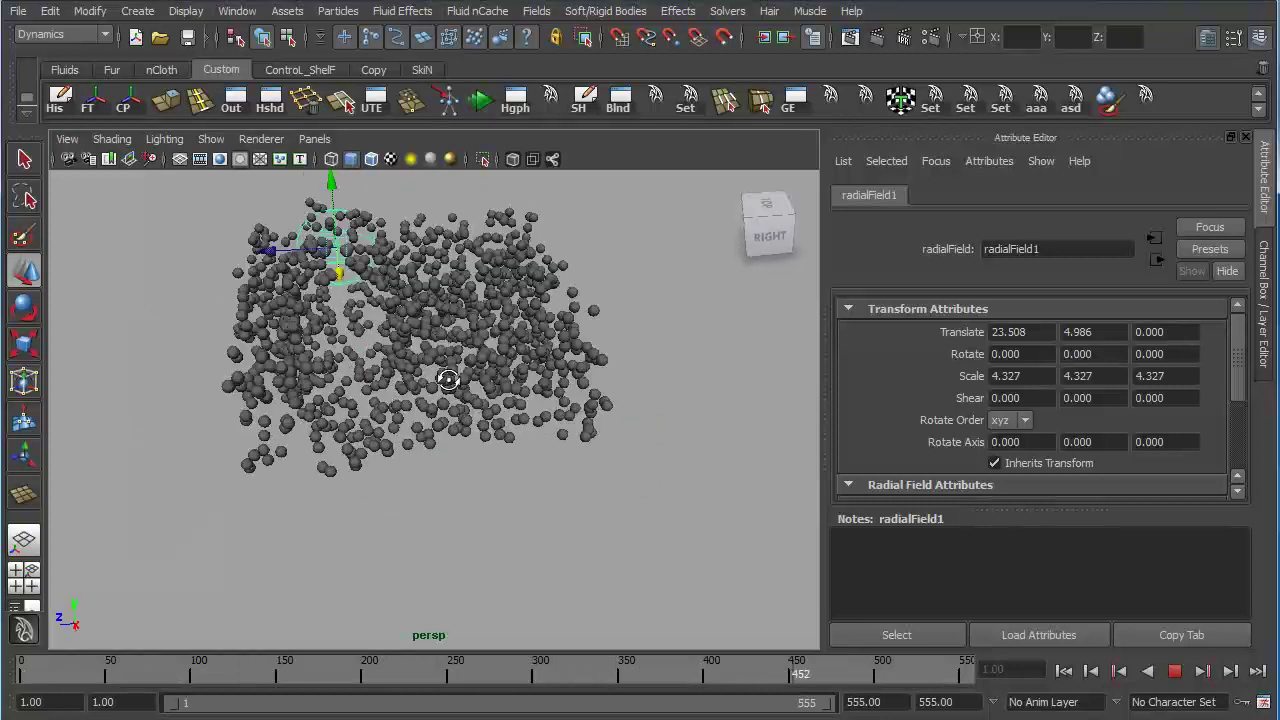
{"action": "left_click", "coordinate": [1175, 671]}
Step: Reselect the radial field, rewind to frame 1, and move the field along Z to about -19.9, at the particle cloud's edge
{"action": "left_click", "coordinate": [521, 374]}
{"action": "left_click_drag", "start_coordinate": [521, 374], "coordinate": [507, 460], "text": "alt"}
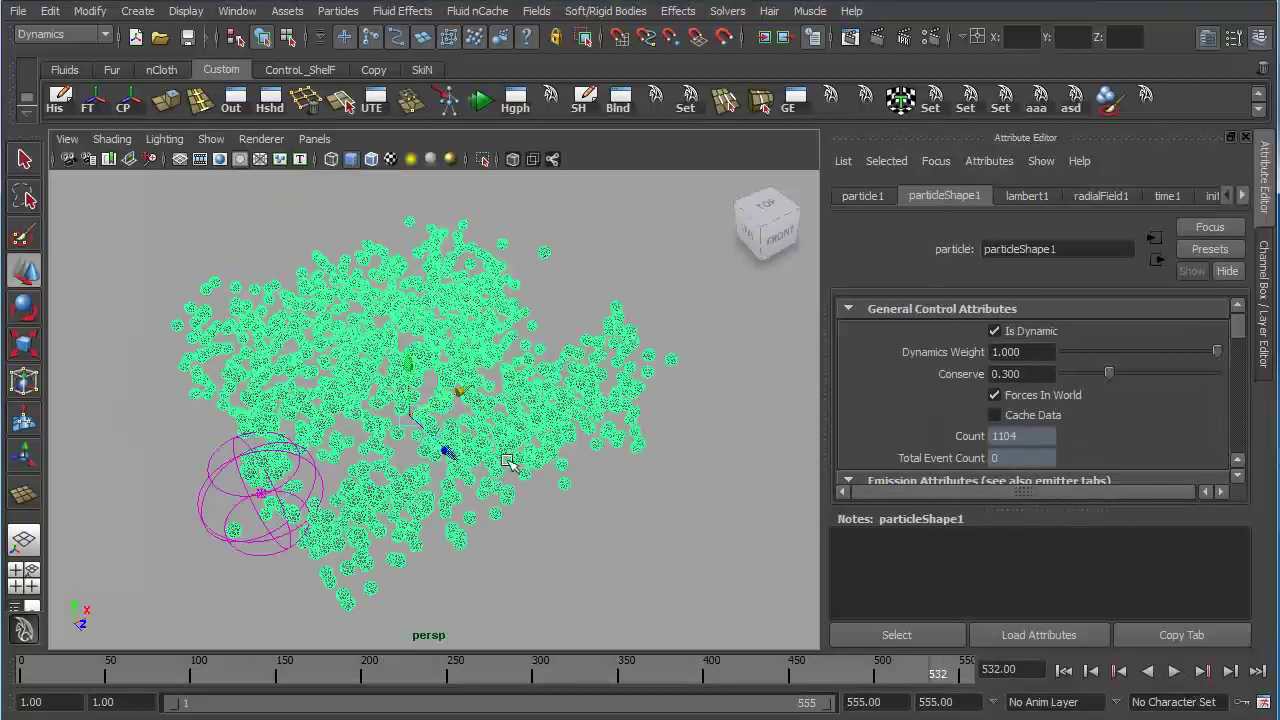
{"action": "left_click", "coordinate": [214, 492]}
{"action": "left_click_drag", "start_coordinate": [305, 478], "coordinate": [478, 392]}
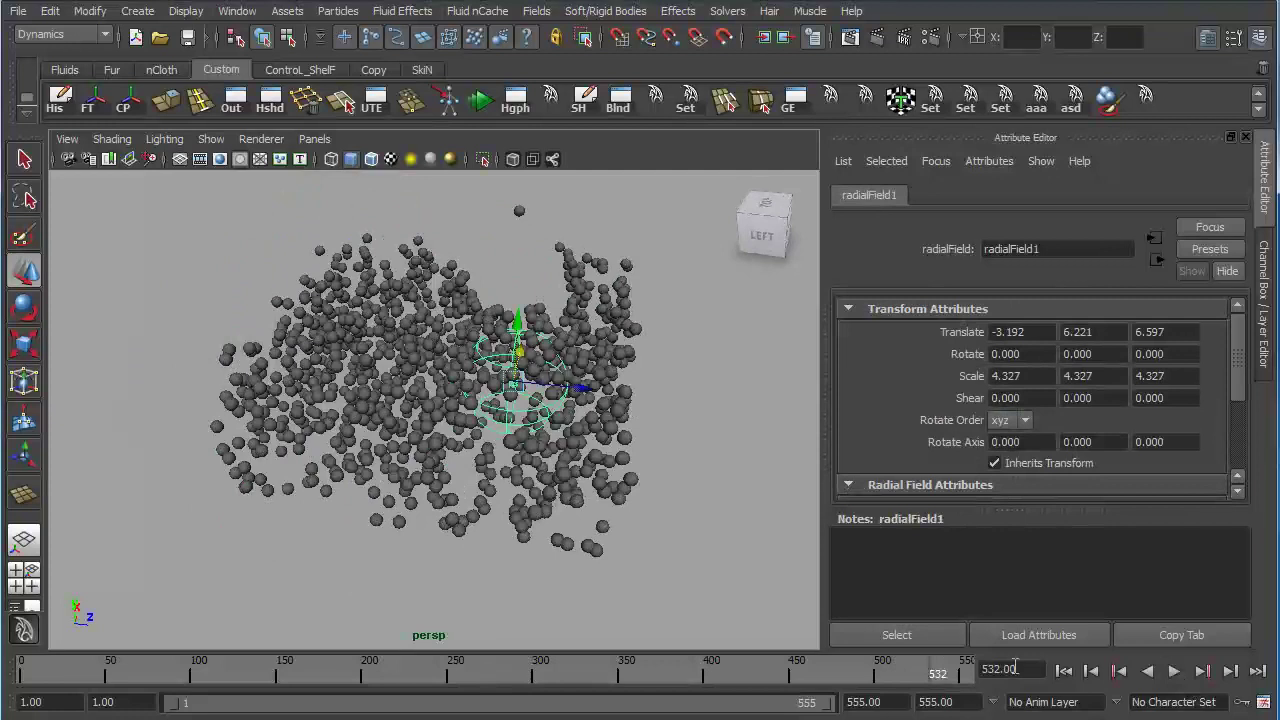
{"action": "left_click", "coordinate": [1064, 672]}
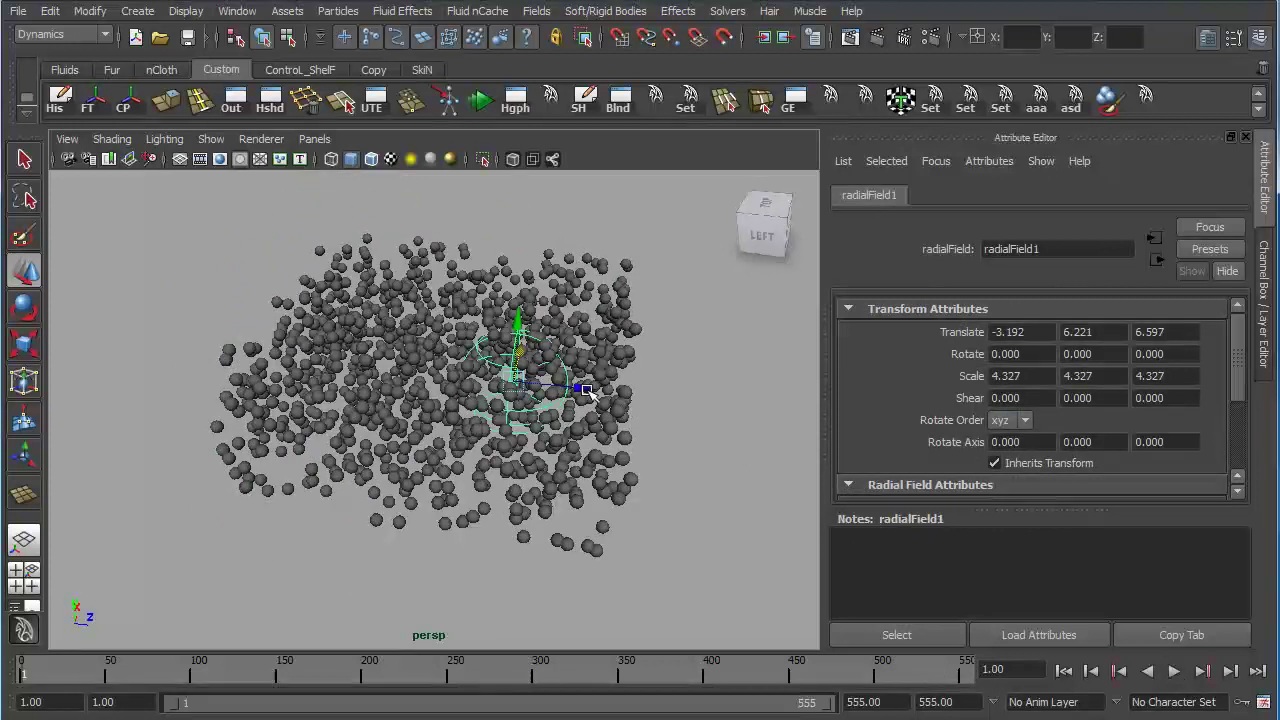
{"action": "left_click_drag", "start_coordinate": [598, 398], "coordinate": [265, 357]}
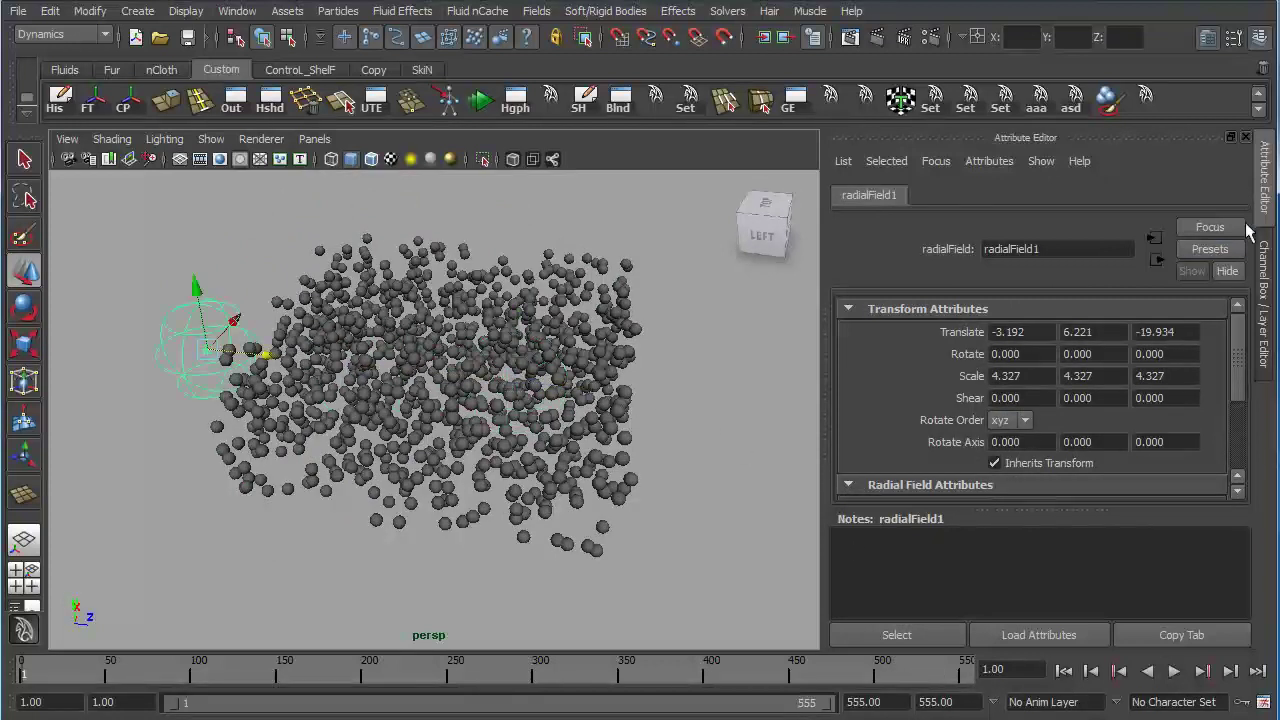
Step: Set the radial field's Magnitude to 250
{"action": "left_click", "coordinate": [1270, 265]}
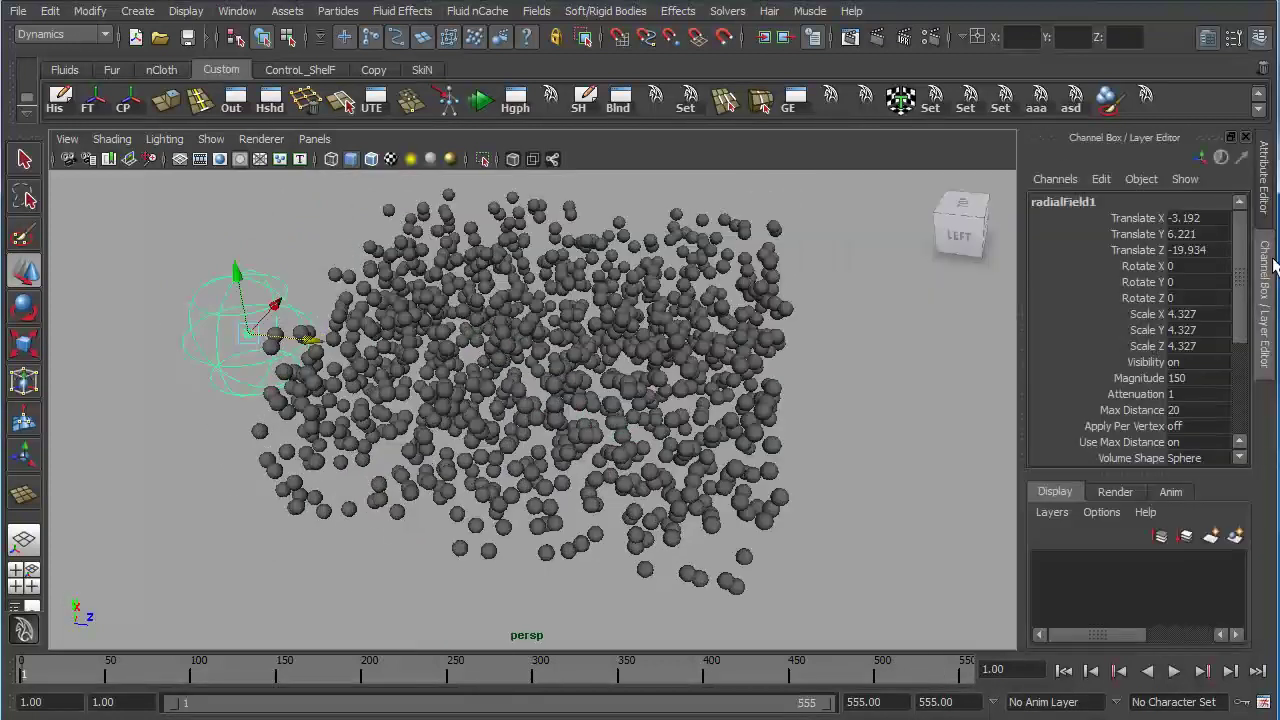
{"action": "double_click", "coordinate": [1200, 380]}
{"action": "type", "text": "25"}
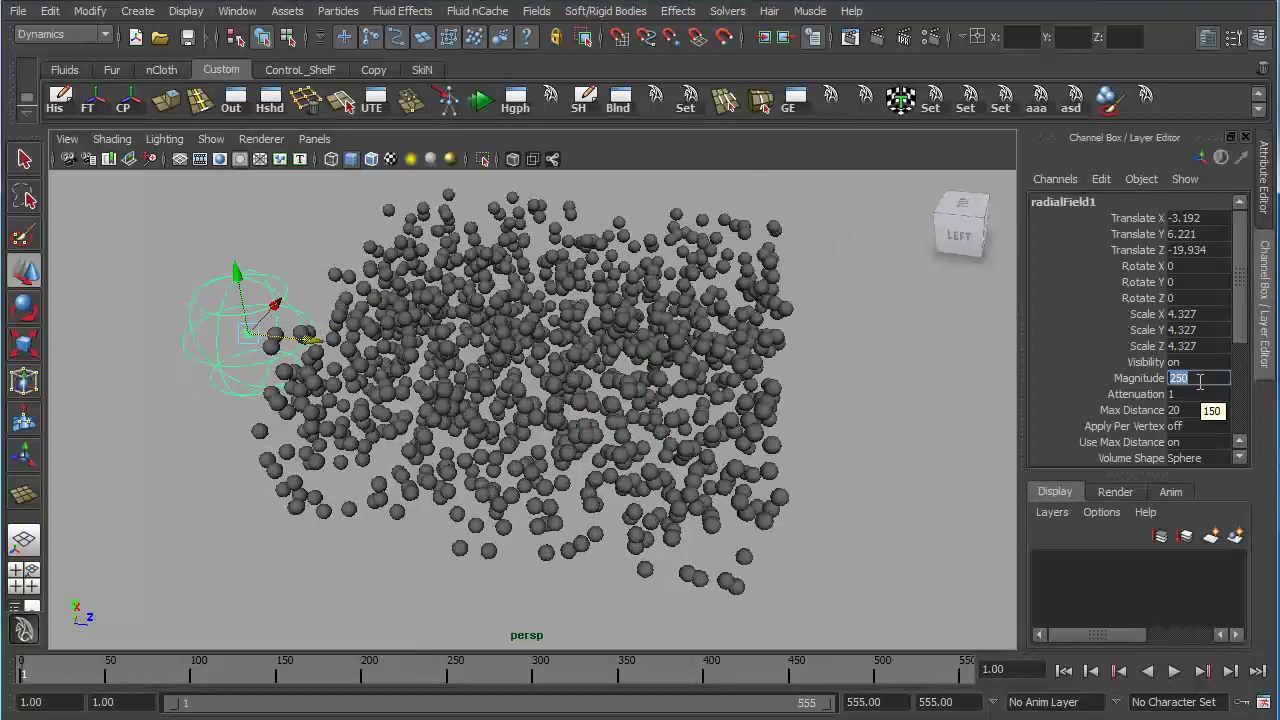
Step: Select the sphere particles and set their Conserve value to 0.75
{"action": "left_click", "coordinate": [697, 429]}
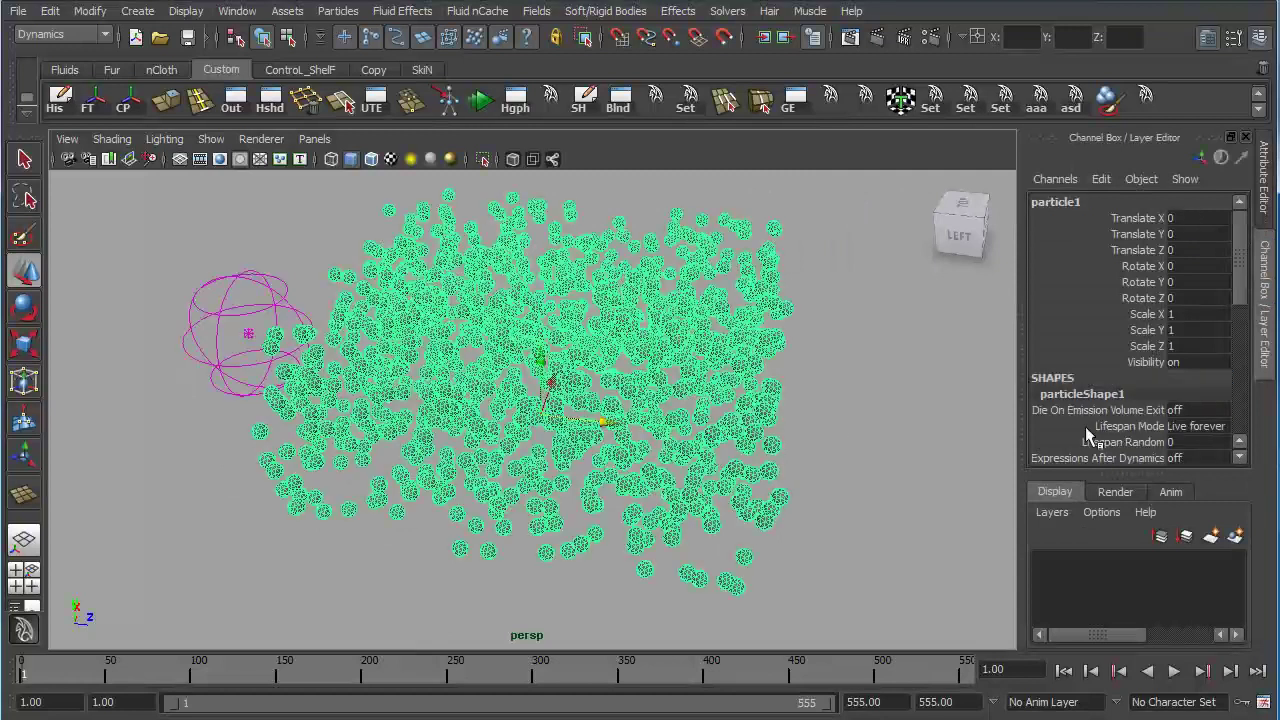
{"action": "scroll", "coordinate": [1185, 425], "scroll_direction": "down", "scroll_amount": 3}
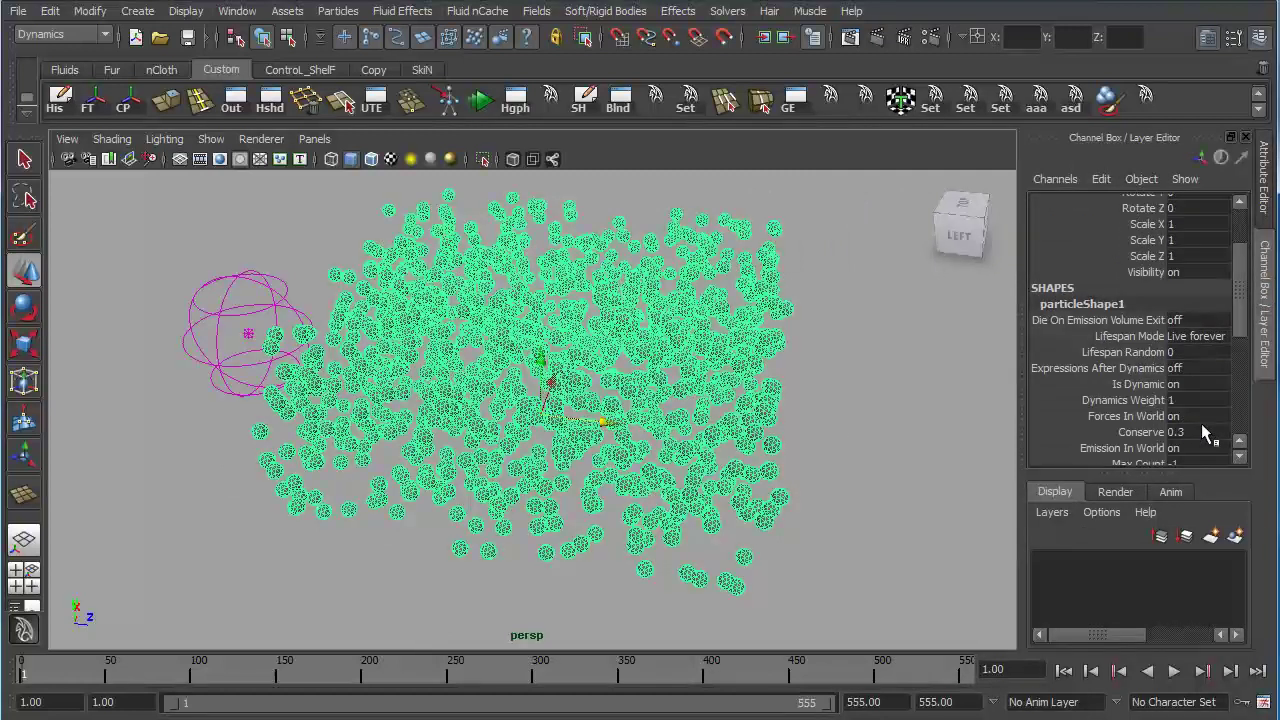
{"action": "double_click", "coordinate": [1204, 430]}
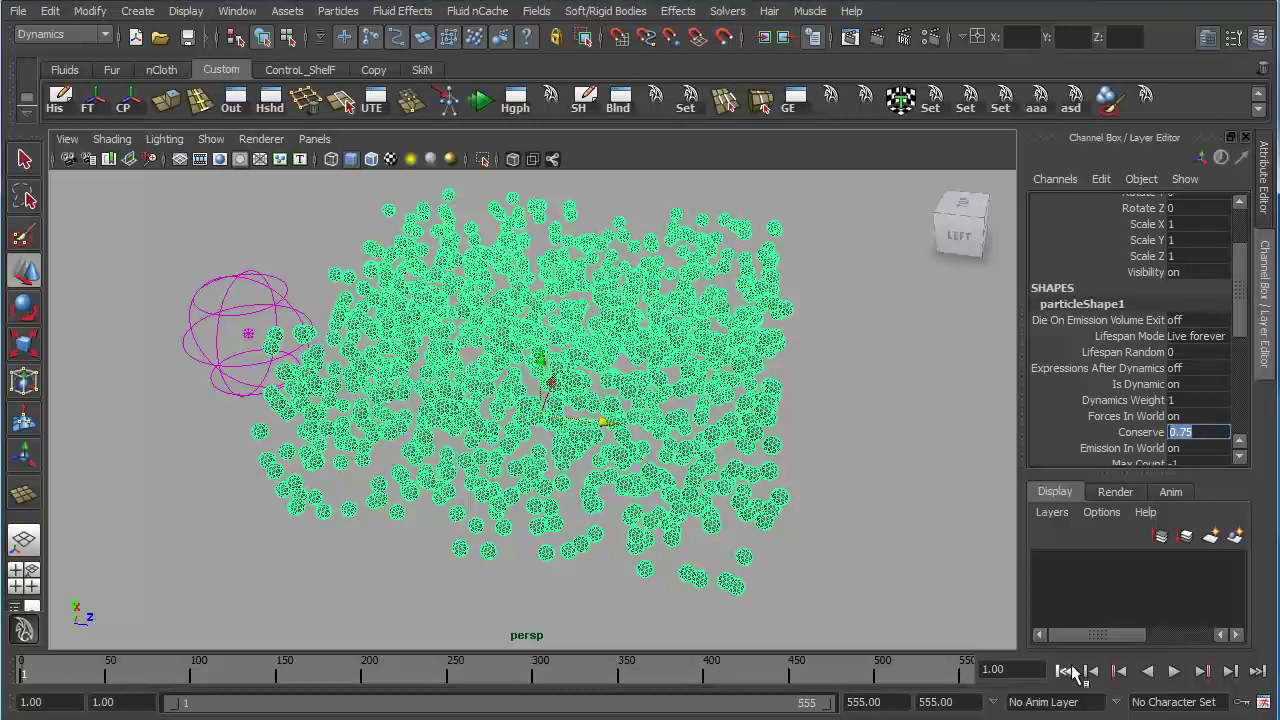
Step: Select the radial field, start interactive playback, and move the field along Z through the particles to about 21.9
{"action": "left_click_drag", "start_coordinate": [566, 475], "coordinate": [637, 467], "text": "alt"}
{"action": "left_click", "coordinate": [410, 505]}
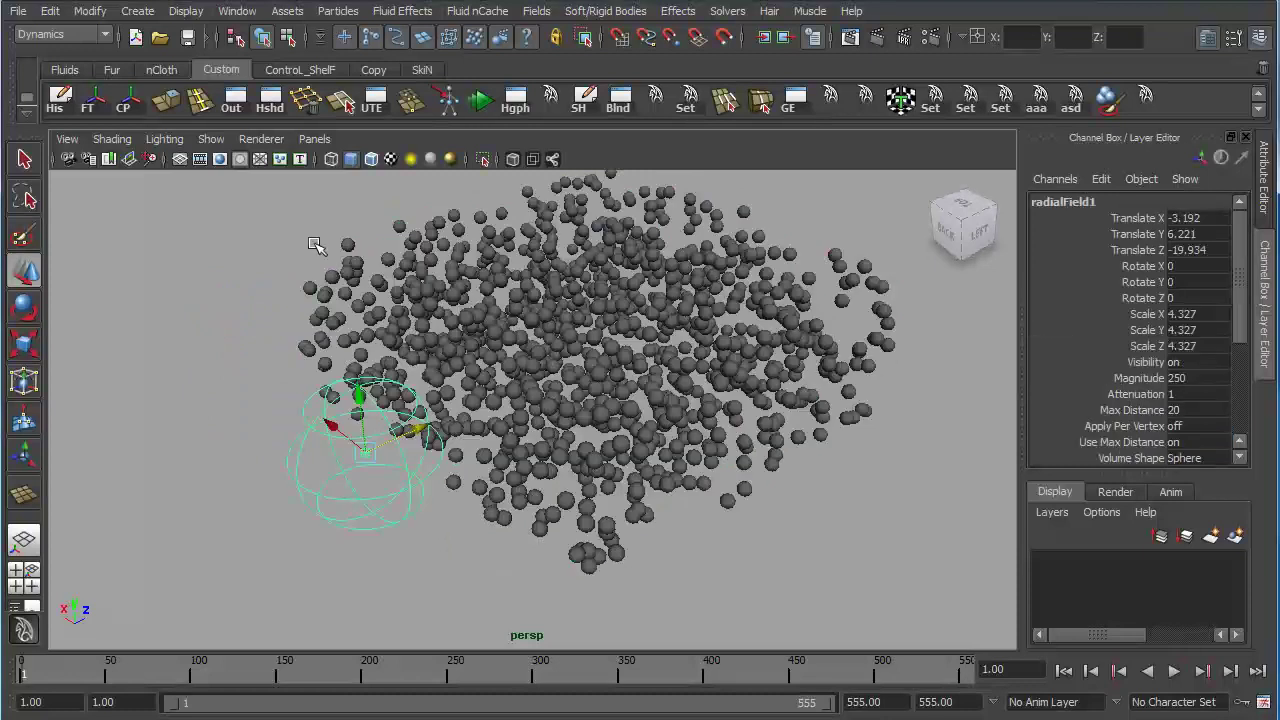
{"action": "left_click", "coordinate": [479, 100]}
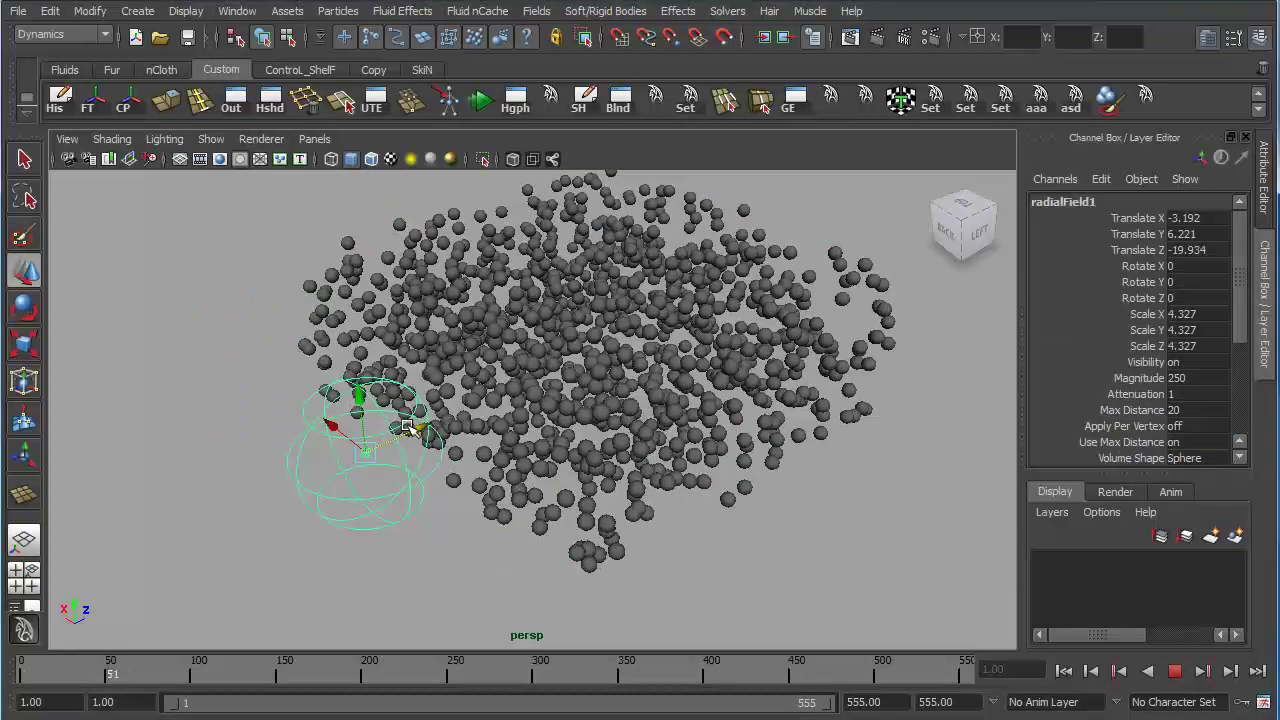
{"action": "left_click_drag", "start_coordinate": [415, 428], "coordinate": [752, 469]}
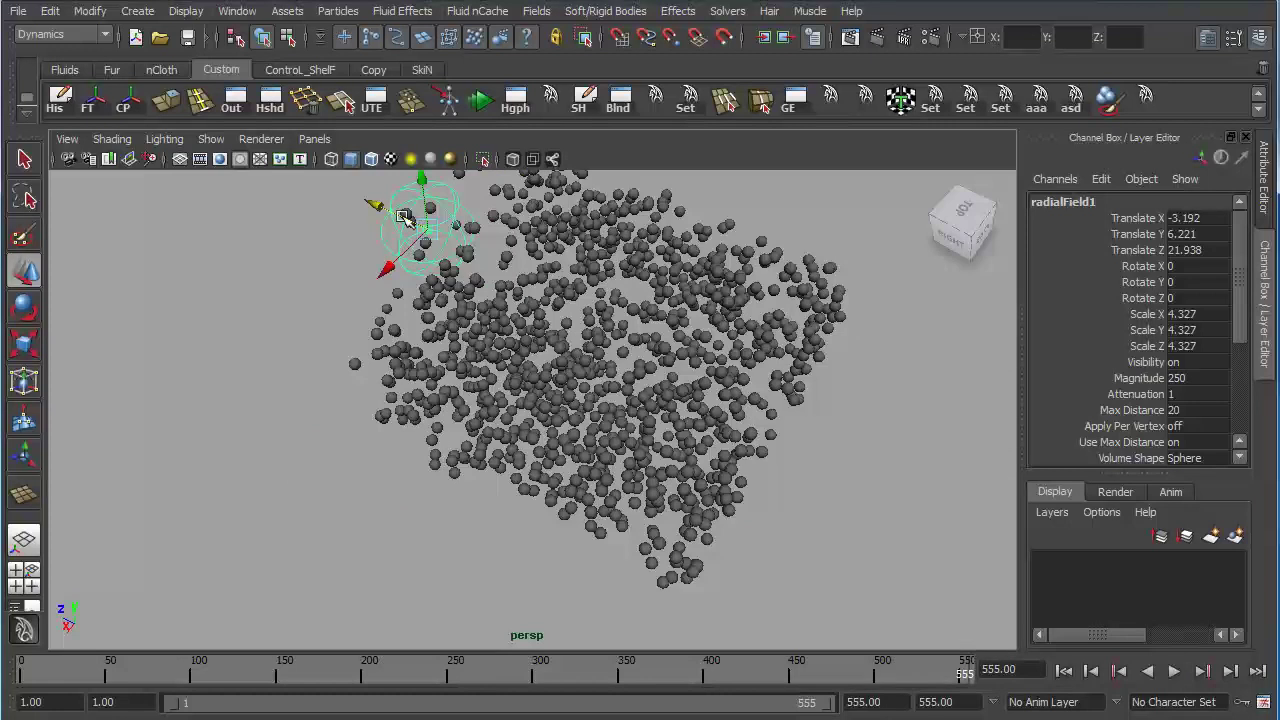
Step: Move the radial field back into the particle cloud at about Z 0.2 and rewind to frame 1
{"action": "middle_click_drag", "start_coordinate": [513, 283], "coordinate": [546, 405]}
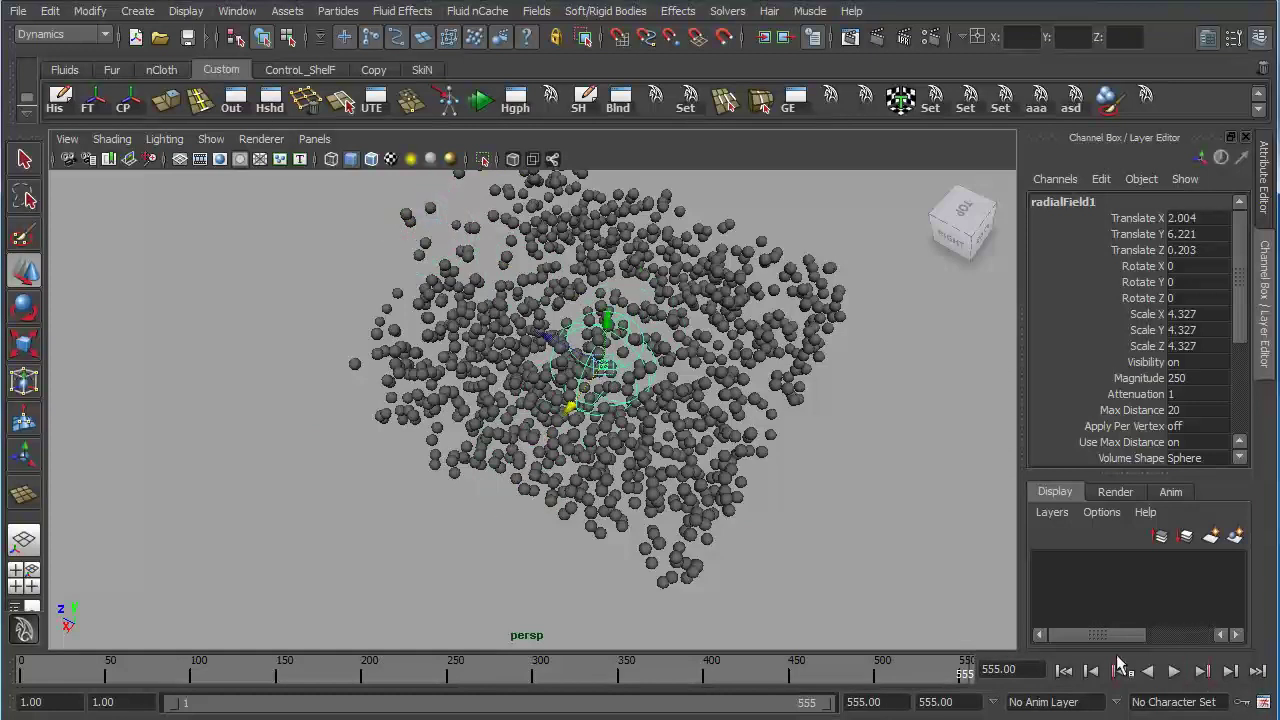
{"action": "left_click", "coordinate": [1064, 671]}
{"action": "mouse_move", "coordinate": [583, 408]}
{"action": "middle_mouse_down"}
{"action": "mouse_move", "coordinate": [435, 515]}
{"action": "mouse_move", "coordinate": [540, 445]}
{"action": "mouse_move", "coordinate": [612, 360]}
{"action": "mouse_move", "coordinate": [560, 425]}
{"action": "mouse_move", "coordinate": [605, 405]}
{"action": "middle_mouse_up"}
Step: Run interactive playback again and sweep the radial field through the particles, ending at about X -7.2 and Z -15.8
{"action": "left_click", "coordinate": [481, 100]}
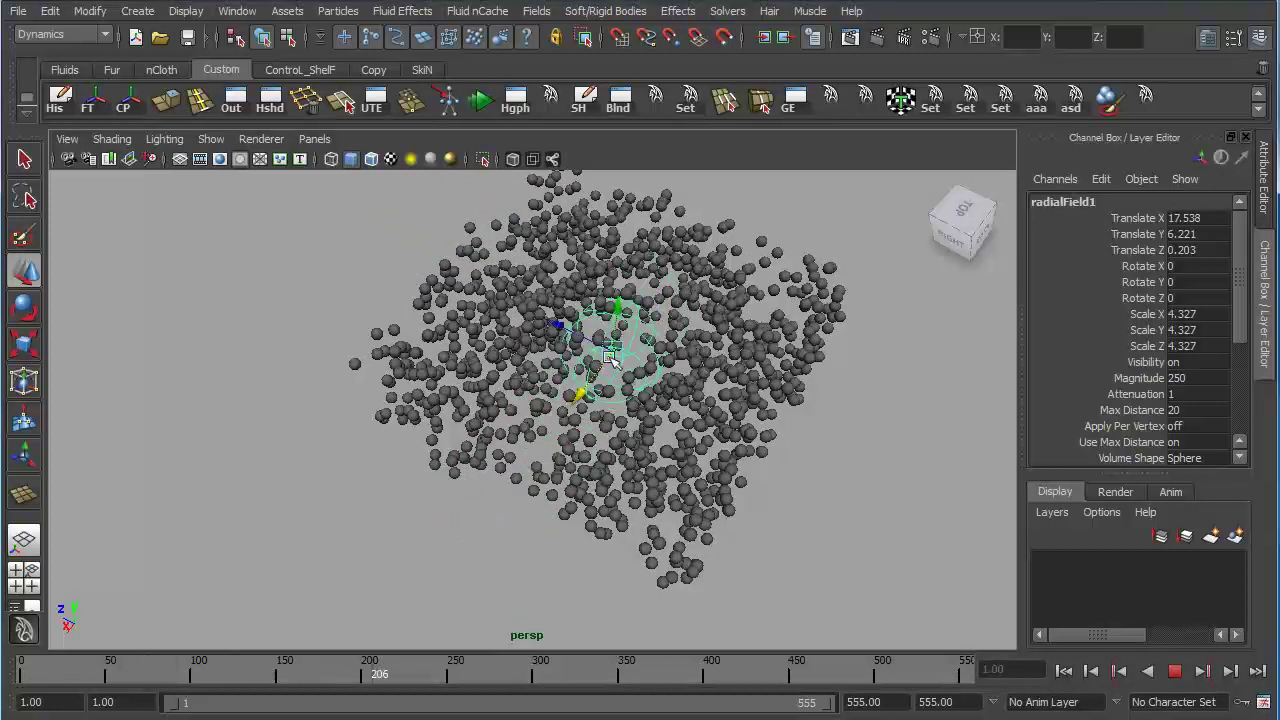
{"action": "middle_click_drag", "start_coordinate": [558, 320], "coordinate": [814, 443]}
{"action": "left_click_drag", "start_coordinate": [814, 443], "coordinate": [918, 516], "text": "alt"}
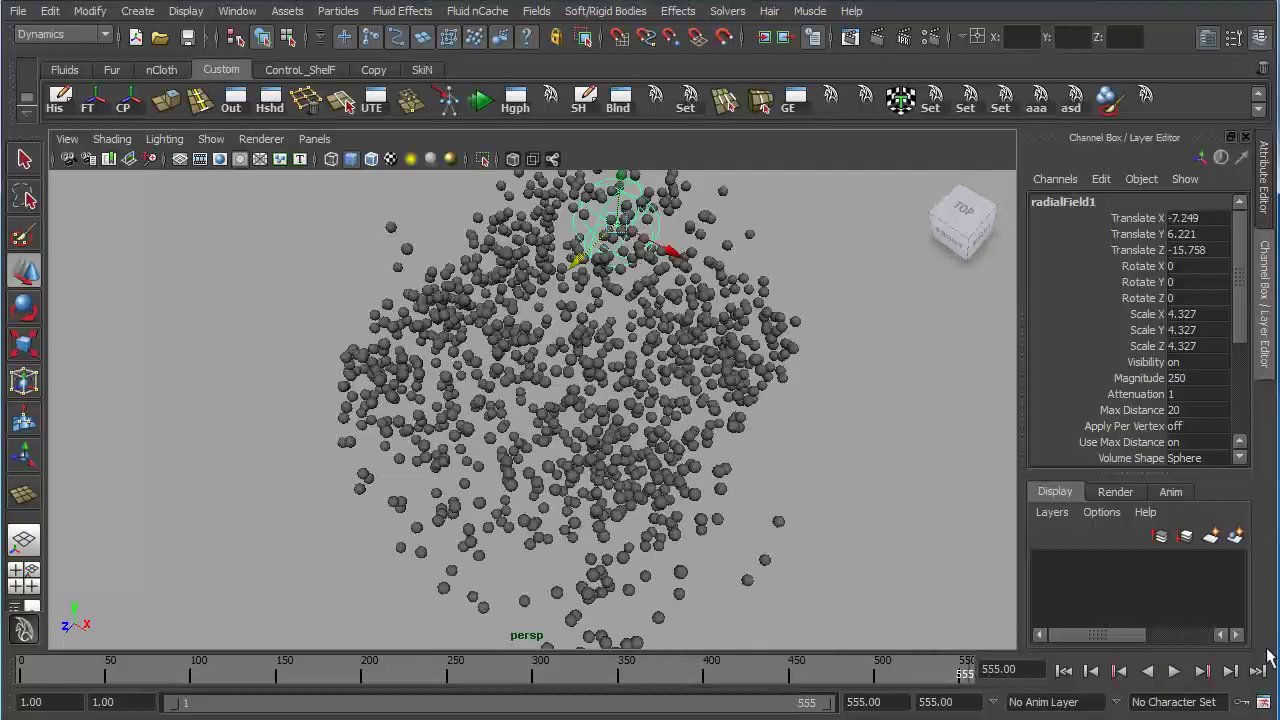